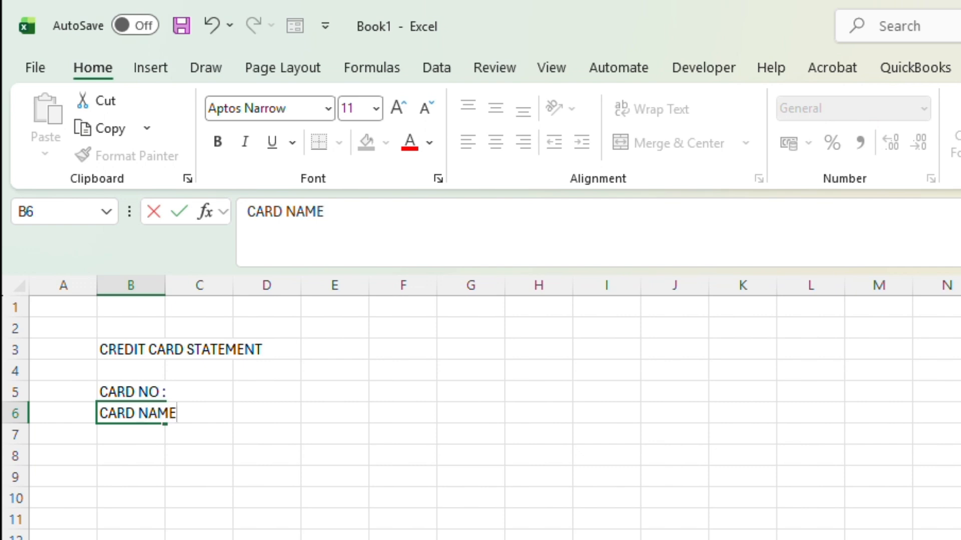
# Step: Complete the label CARD NAME : in B6 and enter the label CARD PERIOD in B8
pyautogui.write(':')
pyautogui.press('Return')
pyautogui.press('Return')
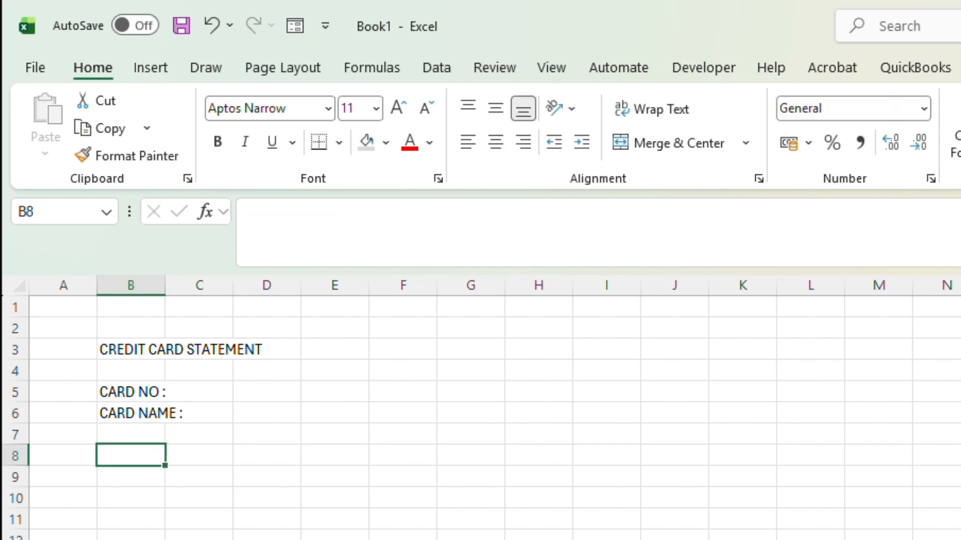
pyautogui.write('CARD')
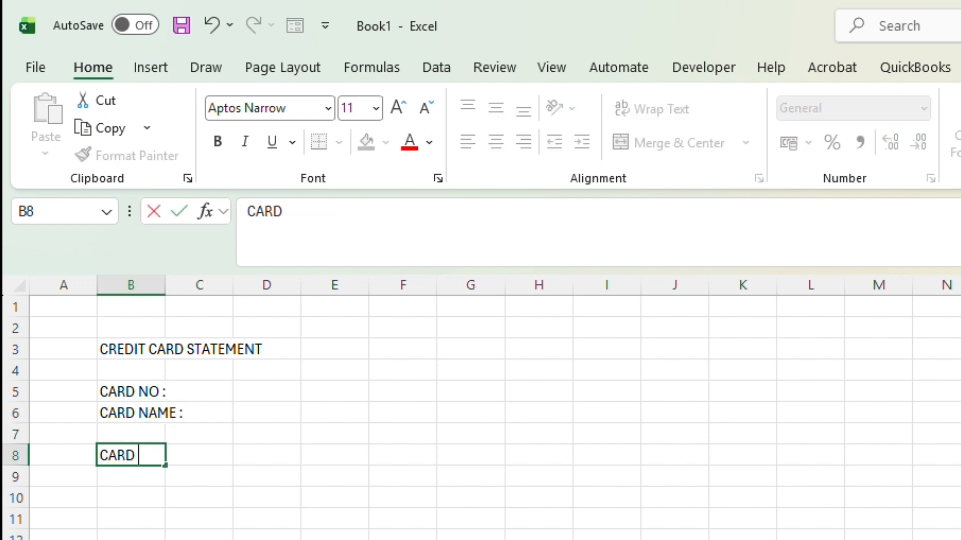
pyautogui.write(' PERIOD')
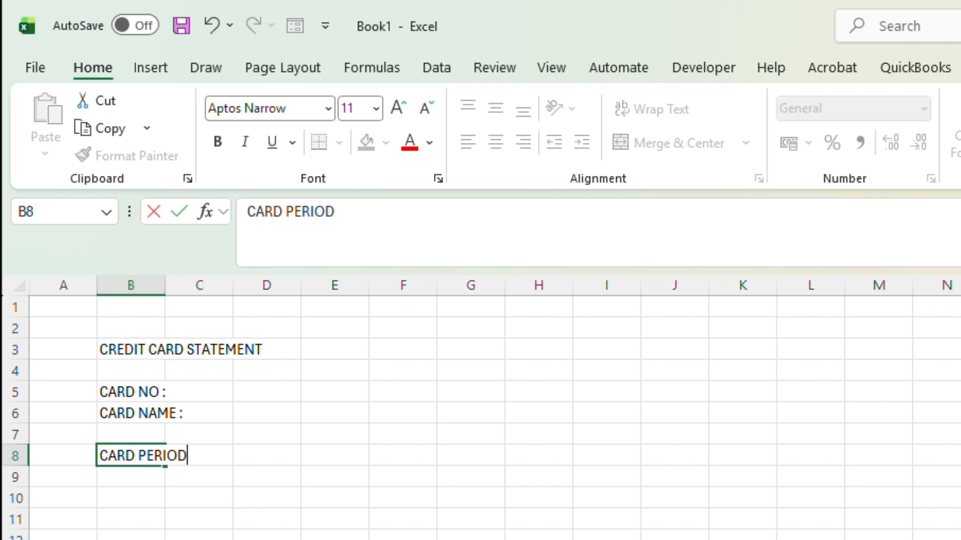
pyautogui.press('Return')
# Step: Enter the card period sub-labels FROM : in C9 and TO : in C10
pyautogui.press('Right')
pyautogui.write('FR')
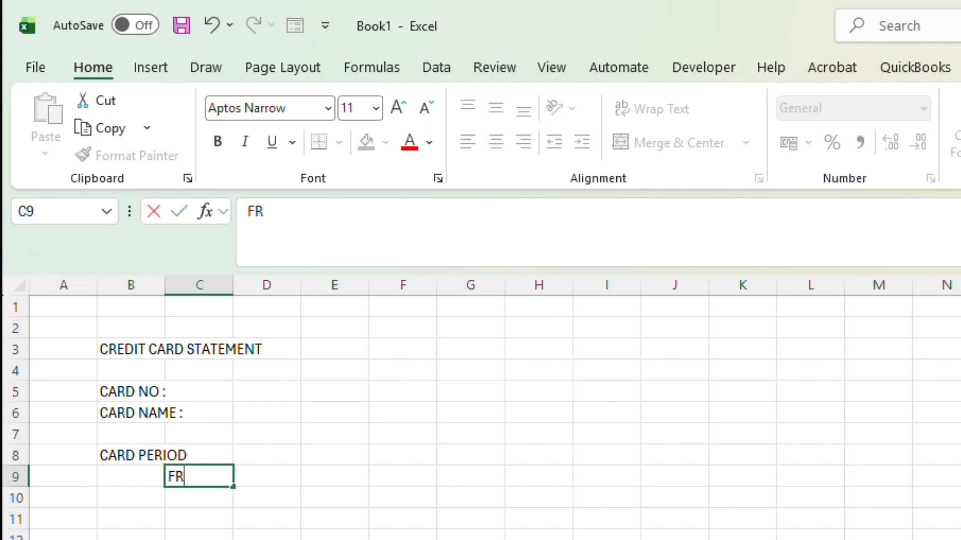
pyautogui.write('OM :')
pyautogui.press('Return')
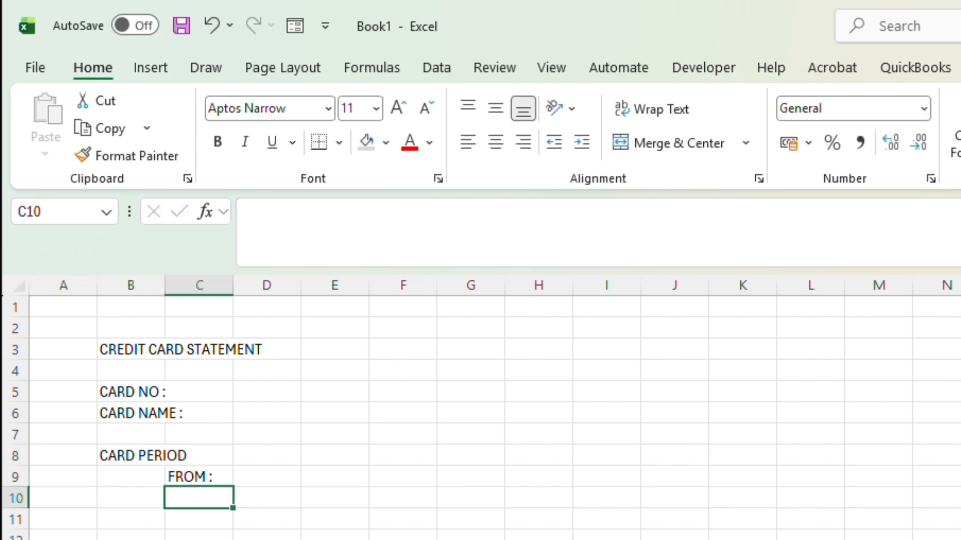
pyautogui.write('TO :')
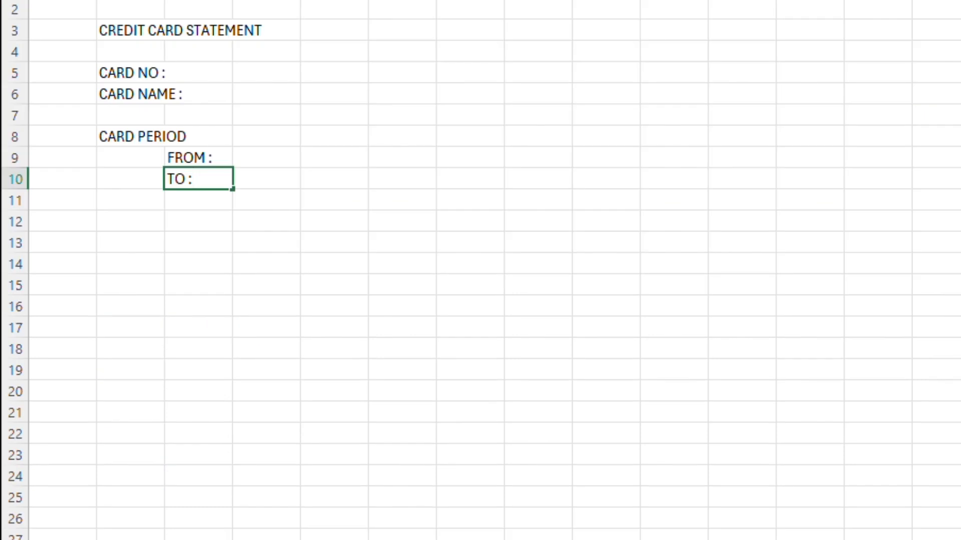
pyautogui.press('Return')
# Step: Enter the labels STATEMENT DATE : in B12 and PAYMENT DUE DATE in B13
pyautogui.press('Left')
pyautogui.press('Down')
pyautogui.write('D')
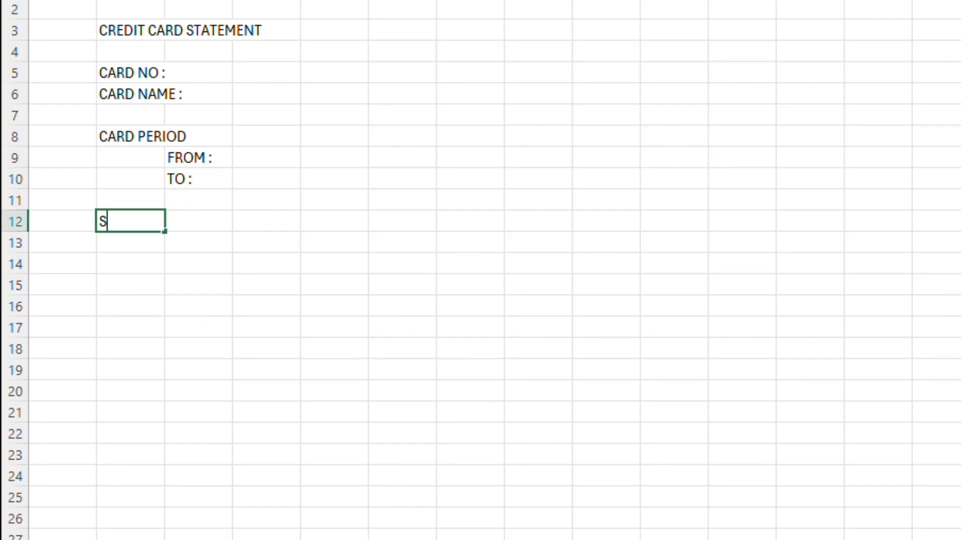
pyautogui.write('TATEMENT DATE')
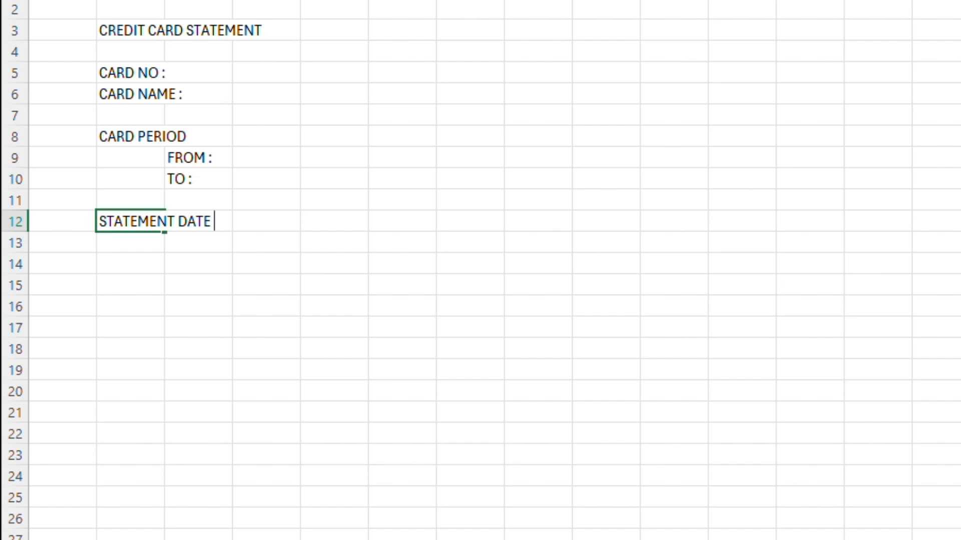
pyautogui.write(' :')
pyautogui.press('Return')
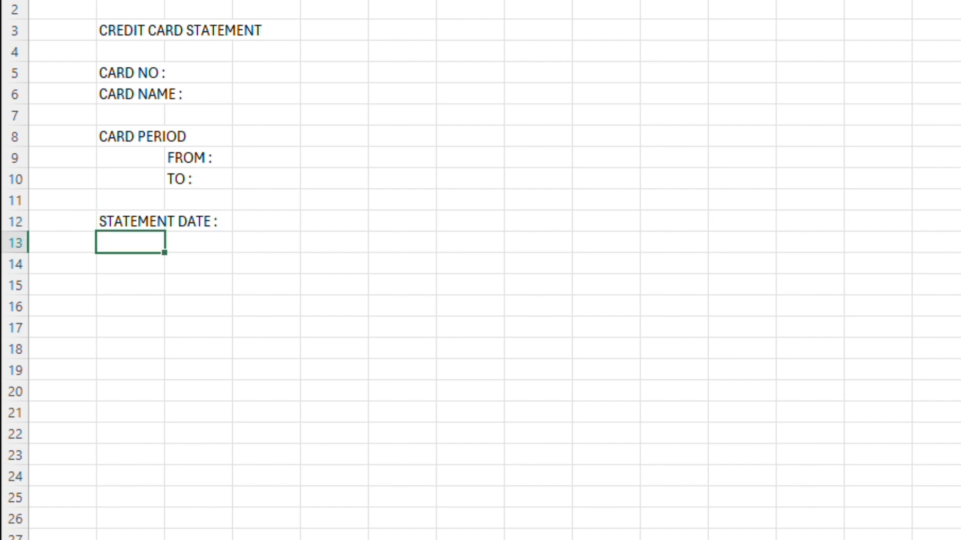
pyautogui.write('PAYMENT DUE DATE')
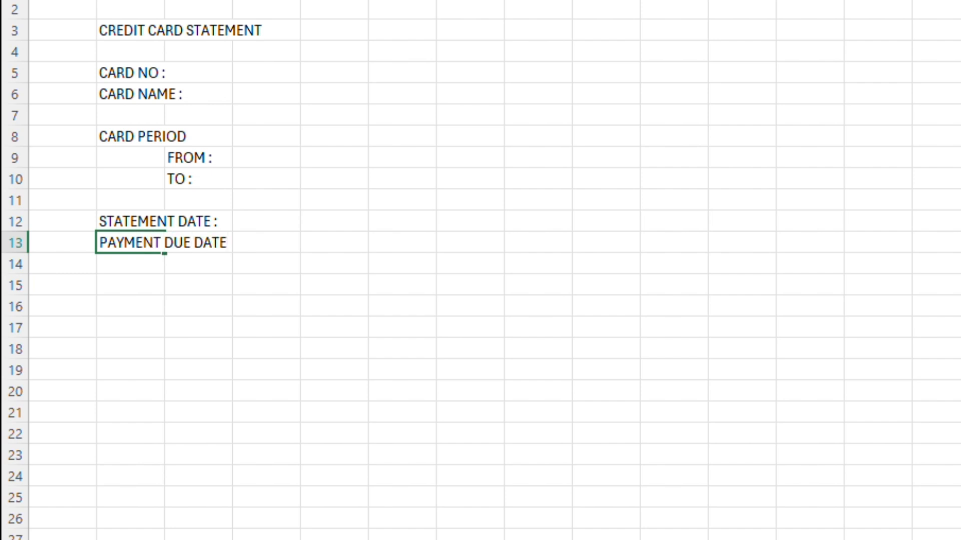
pyautogui.press('Return')
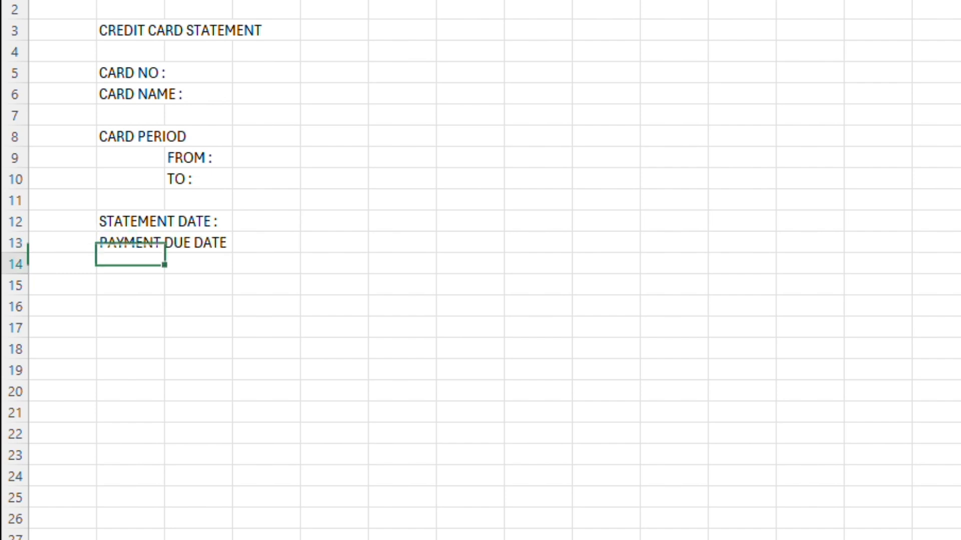
# Step: Enter the labels CARD LIMIT, TOTAL SPEND and AVAILABLE LIMIT in cells B15 to B17
pyautogui.press('Return')
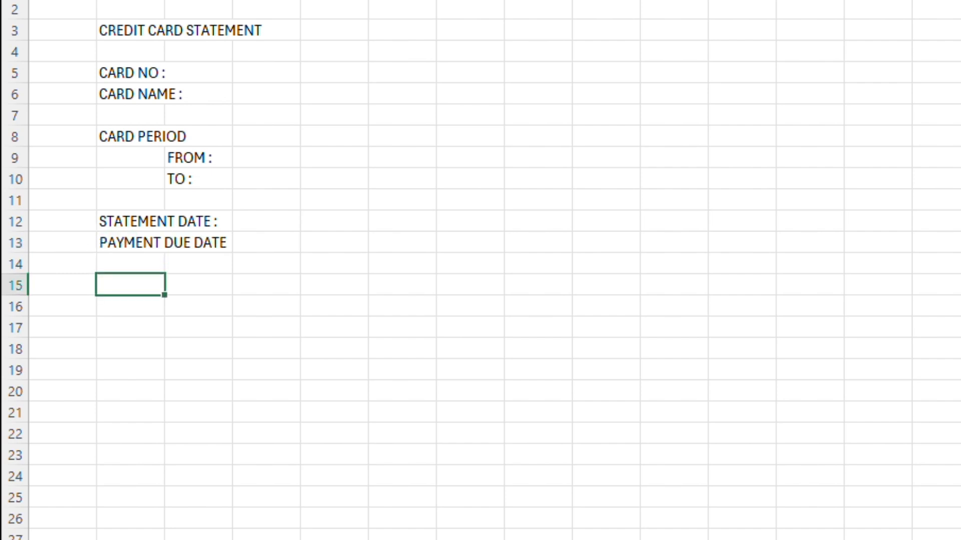
pyautogui.write('CARD LIMIT')
pyautogui.press('Return')
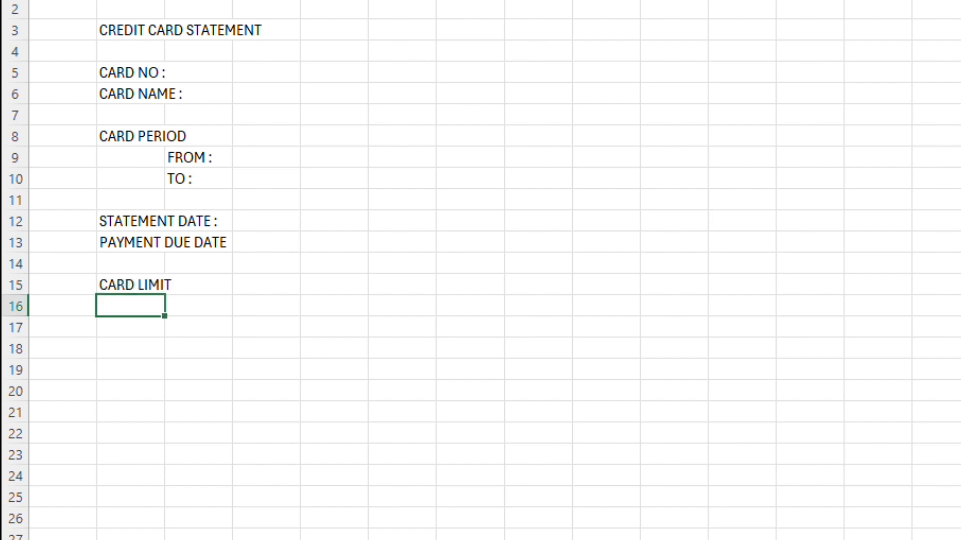
pyautogui.write('TOTAL SPEND')
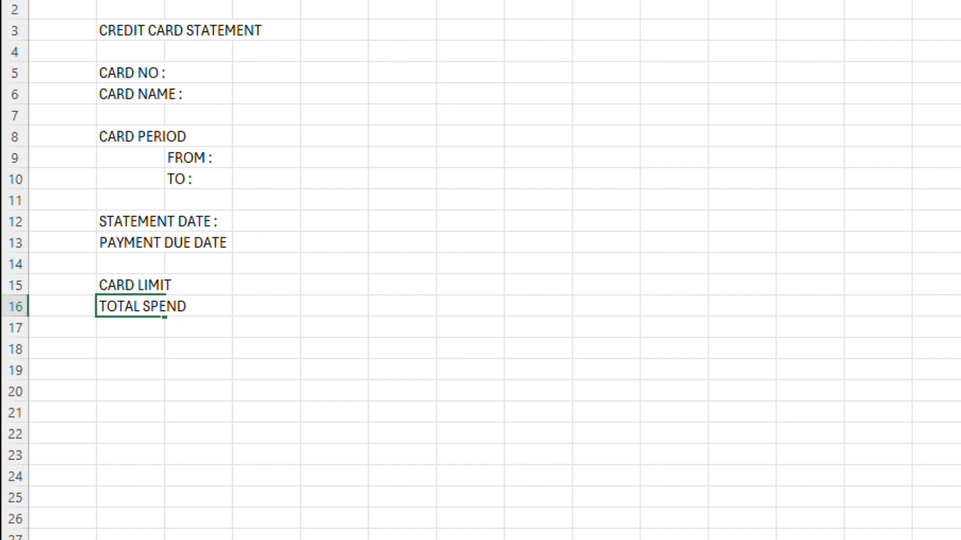
pyautogui.press('Return')
pyautogui.write('AVAILABO')
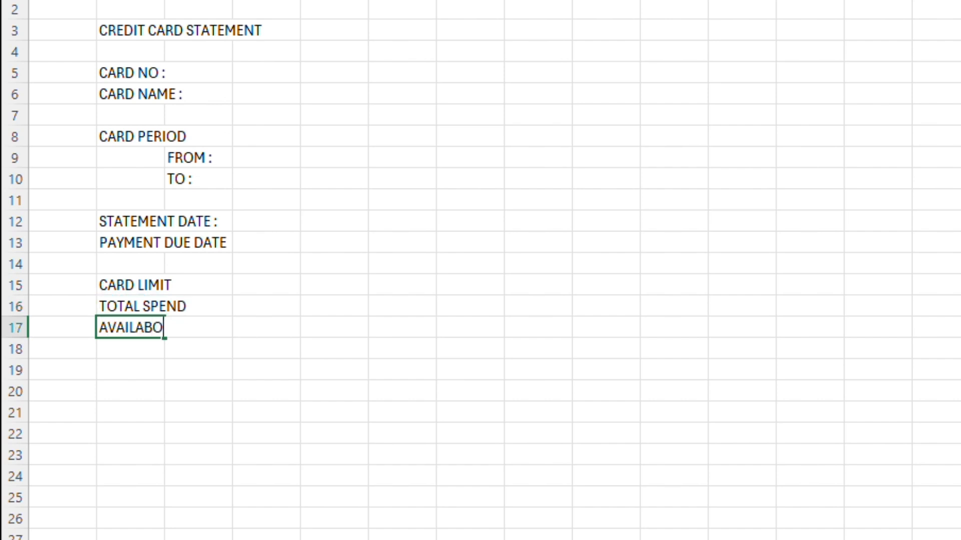
pyautogui.press('BackSpace')
pyautogui.write('LE LIMIT')
pyautogui.press('Return')
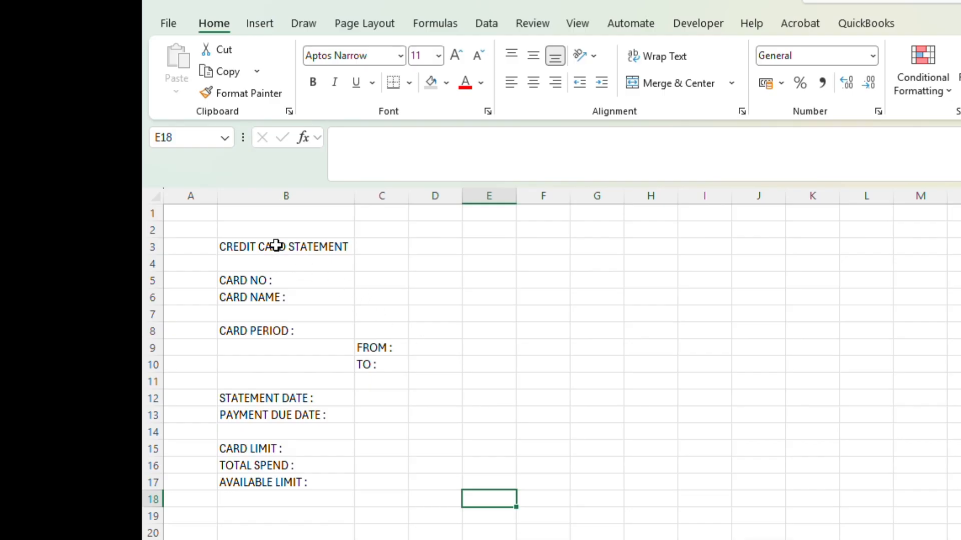
# Step: Widen column C slightly and enter the card number in C5
pyautogui.click(272, 270)
pyautogui.click(380, 279)
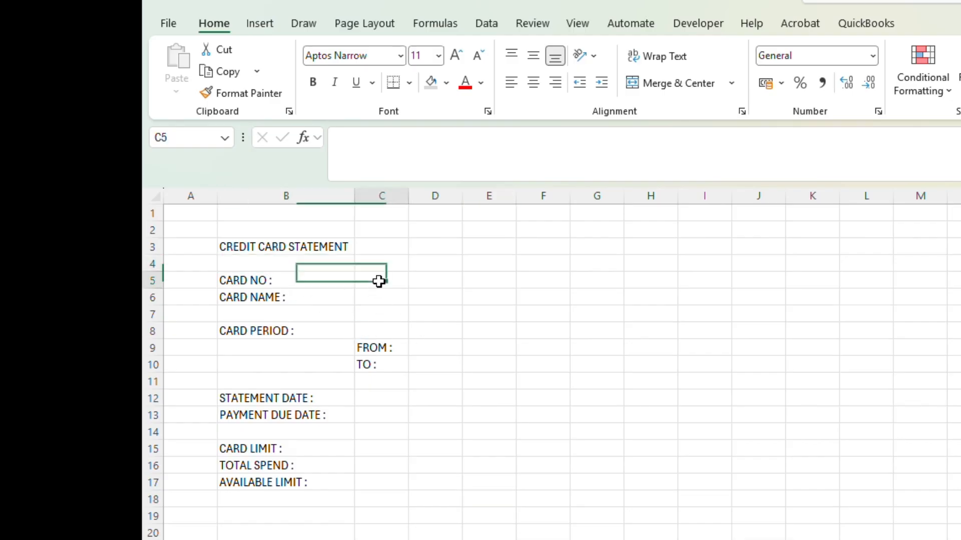
pyautogui.moveTo(413, 204)
pyautogui.mouseDown()
pyautogui.moveTo(407, 197)
pyautogui.moveTo(417, 200)
pyautogui.mouseUp()
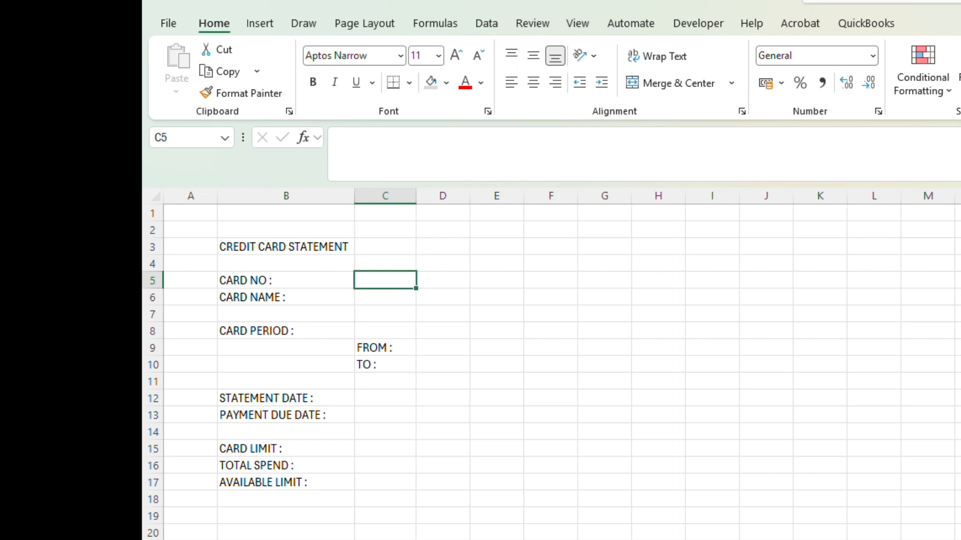
pyautogui.write('123456789')
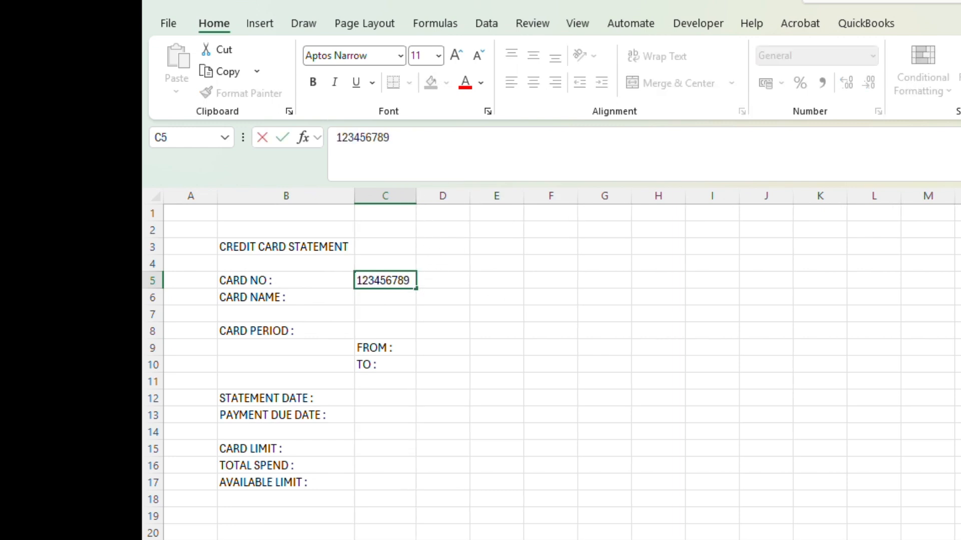
pyautogui.write('12345')
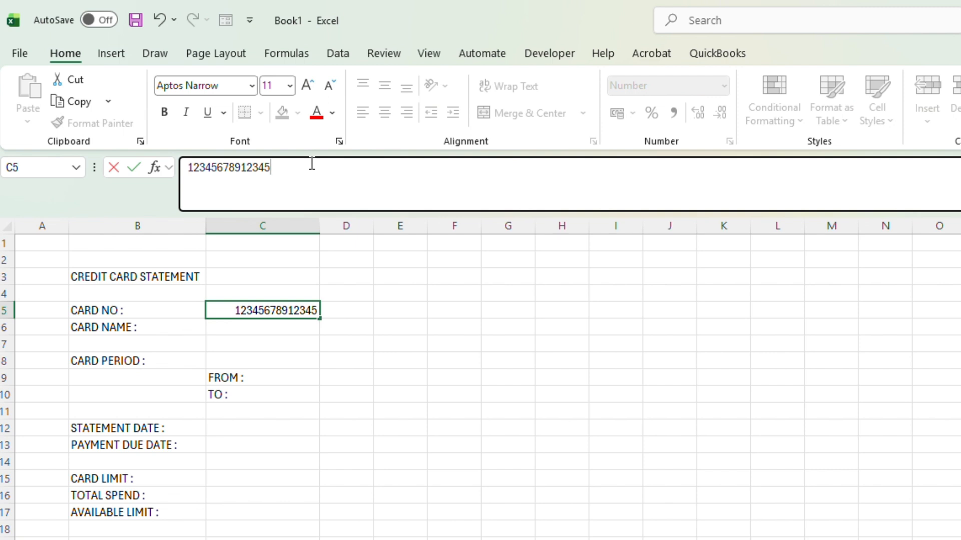
pyautogui.write('6')
pyautogui.press('Return')
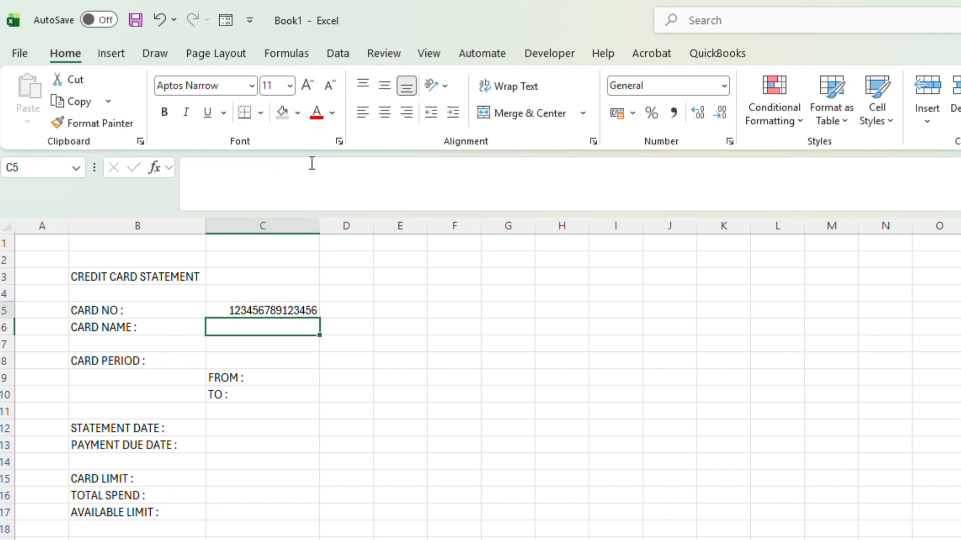
# Step: Enter ABC & Co as the card name in C6
pyautogui.press('Up')
pyautogui.press('Down')
pyautogui.write('ABC & Co')
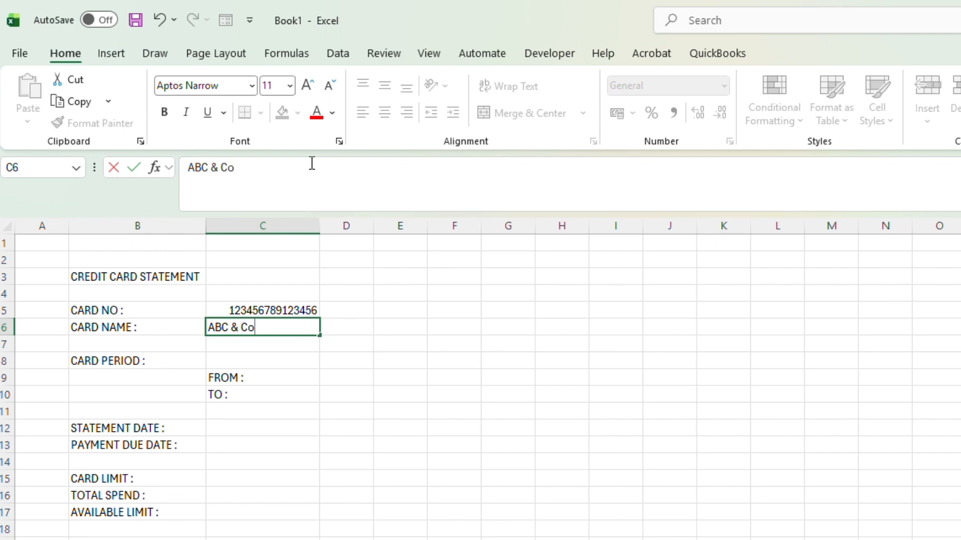
pyautogui.press('Return')
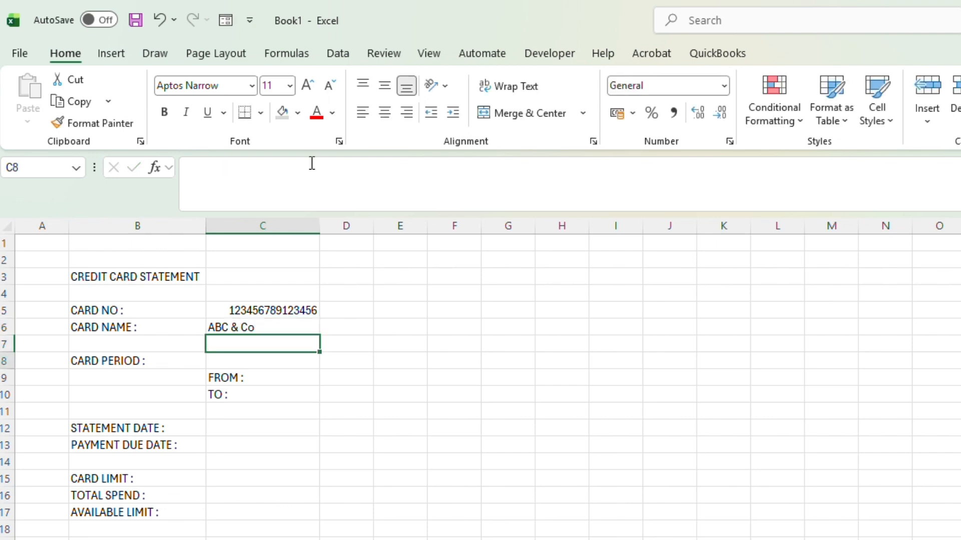
# Step: Enter the card period dates, 10/01/2026 for FROM in D9 and 09/02/2026 for TO in D10
pyautogui.press('Down')
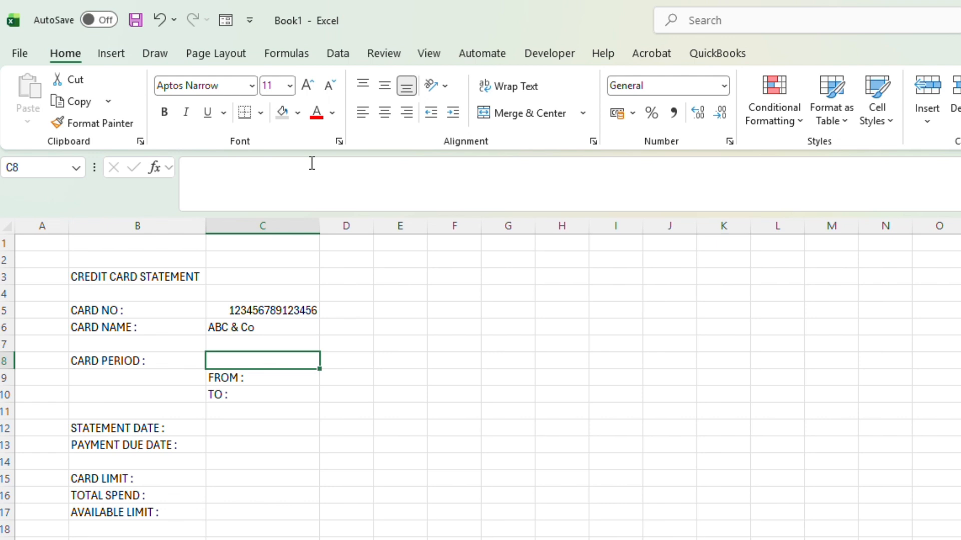
pyautogui.press('Down')
pyautogui.press('Right')
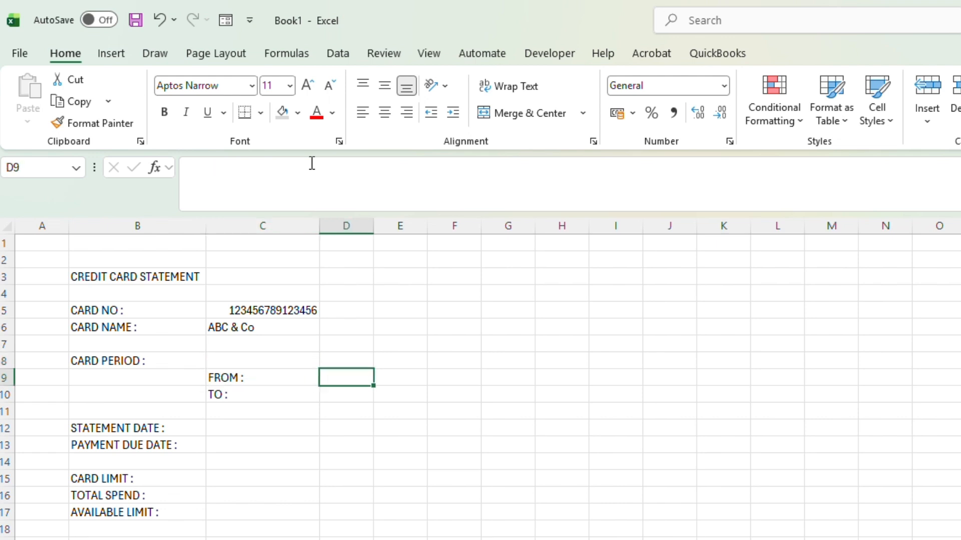
pyautogui.write('1')
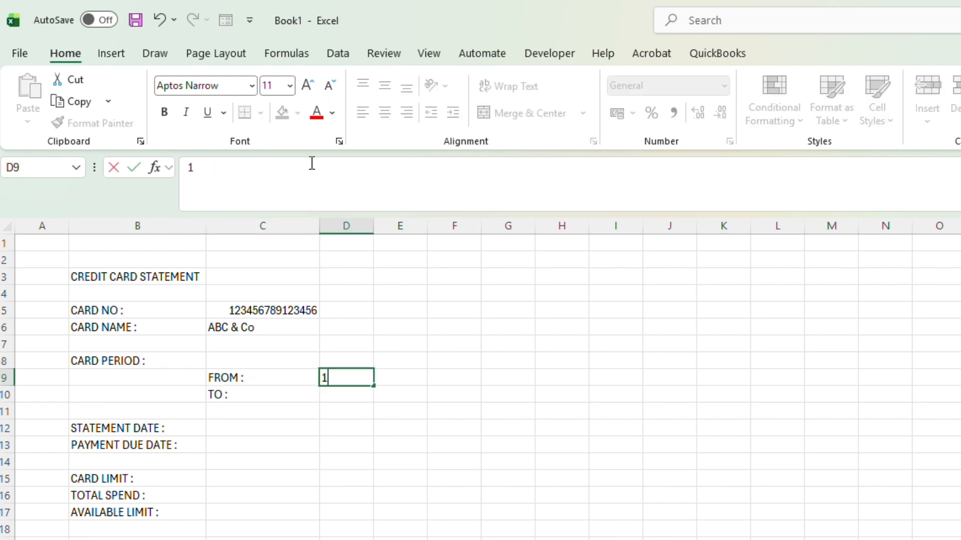
pyautogui.write('0/01/2026')
pyautogui.press('Return')
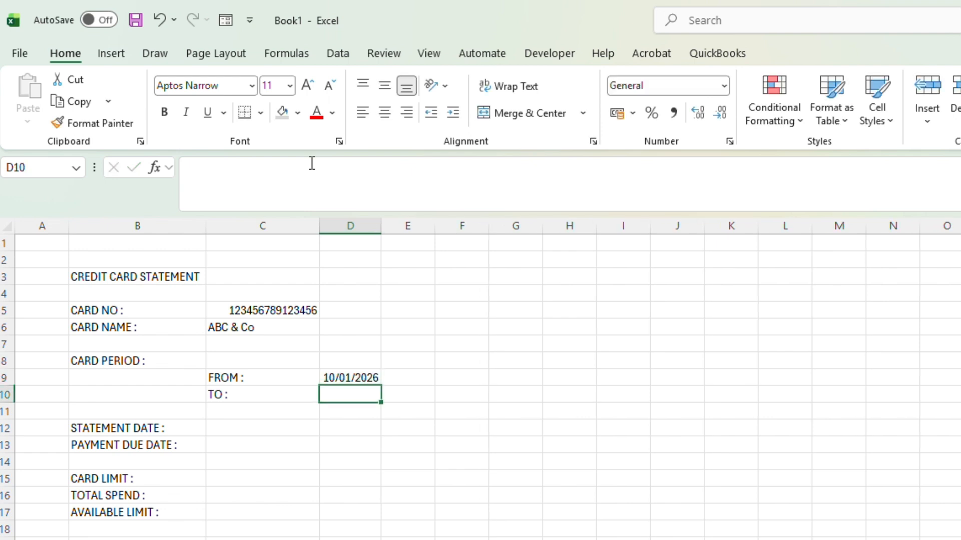
pyautogui.write('0')
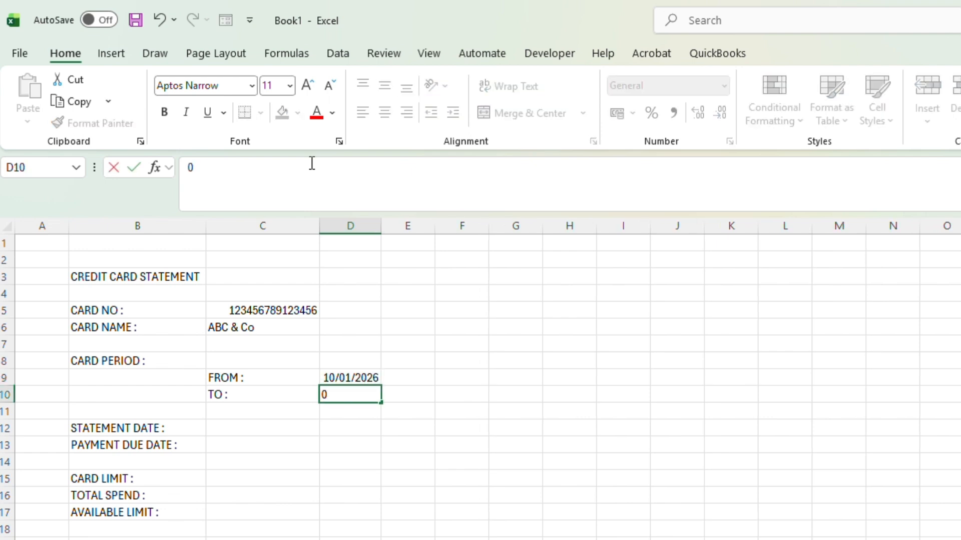
pyautogui.write('9/02/2026')
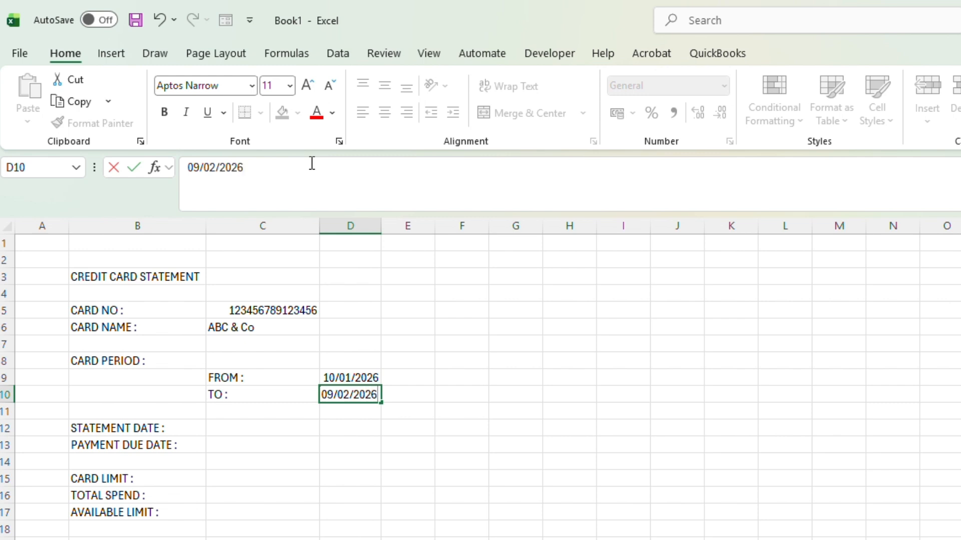
pyautogui.press('Return')
pyautogui.press('Up')
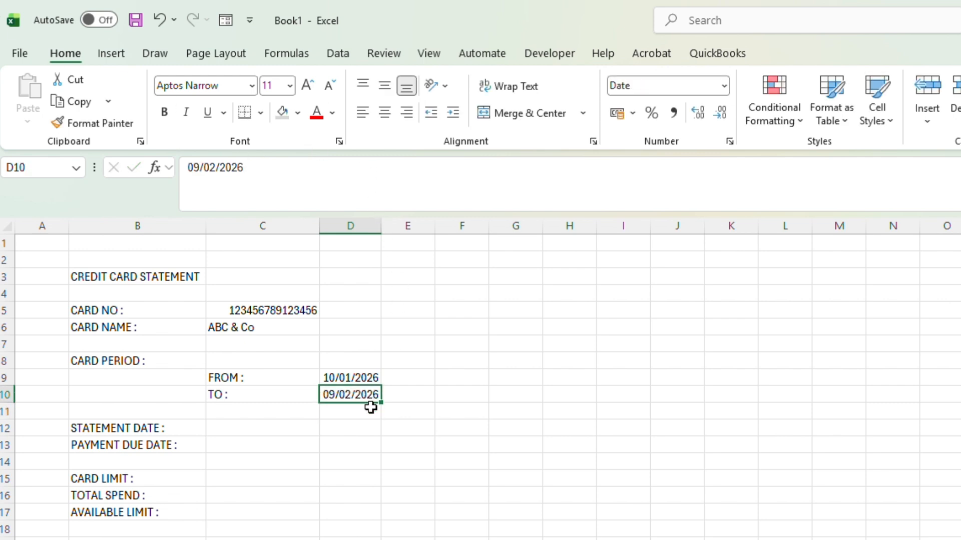
# Step: Link the statement date in C12 to the card period's TO date in D10 with a formula
pyautogui.click(230, 432)
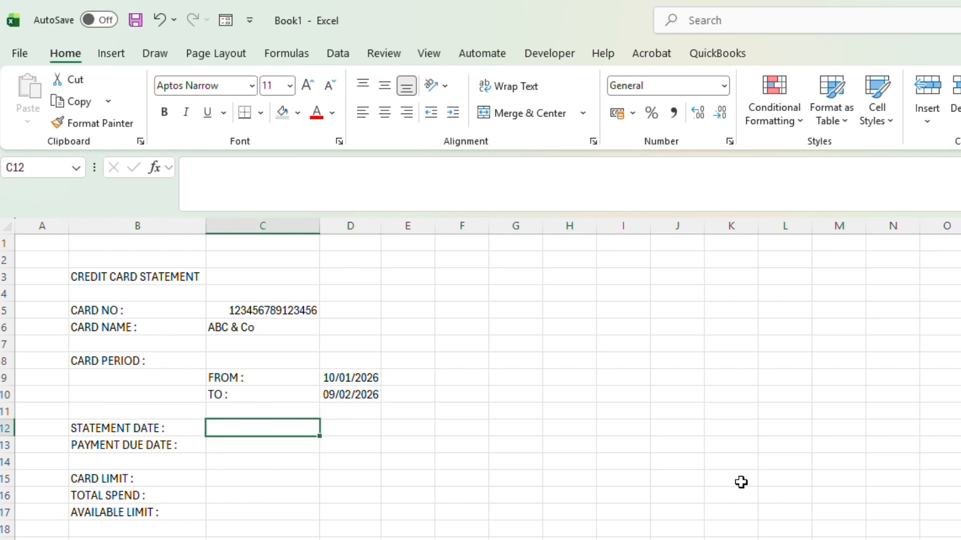
pyautogui.write('=')
pyautogui.click(344, 395)
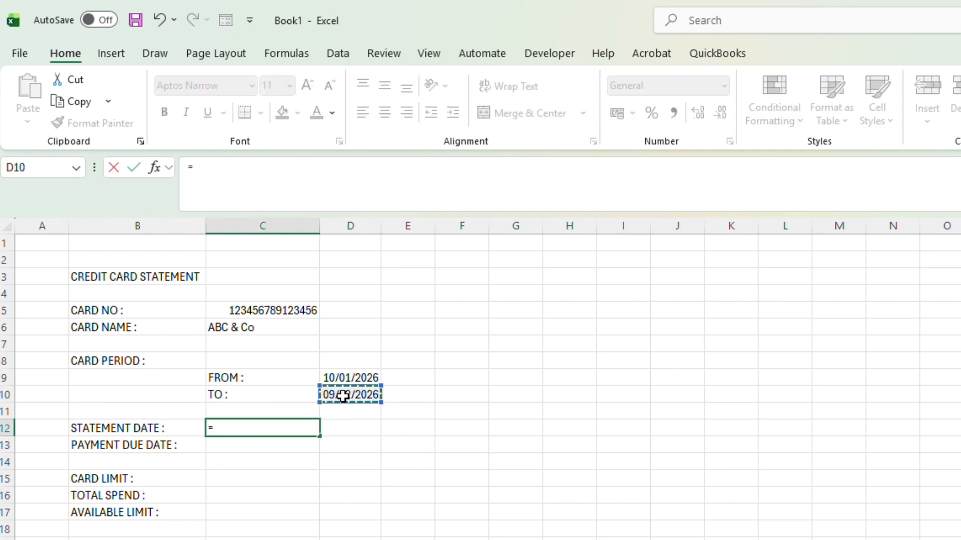
pyautogui.press('Return')
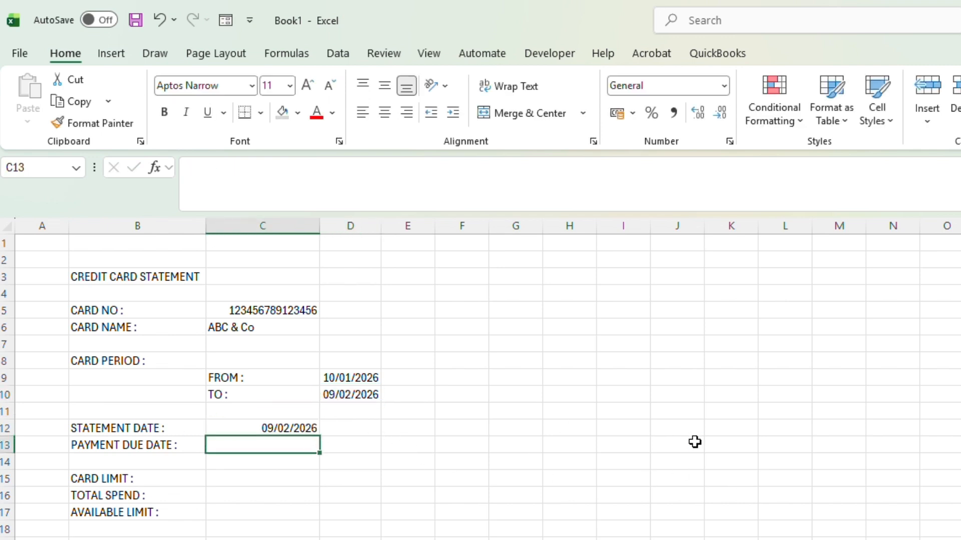
# Step: Calculate the payment due date in C13 as 25 days after the statement date, using =(C12)+25
pyautogui.write('=')
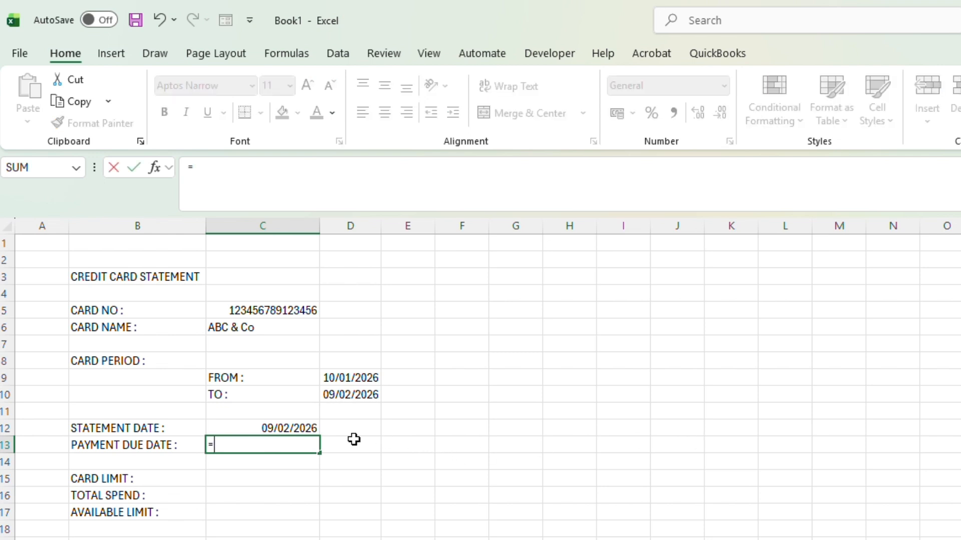
pyautogui.write('(')
pyautogui.click(288, 425)
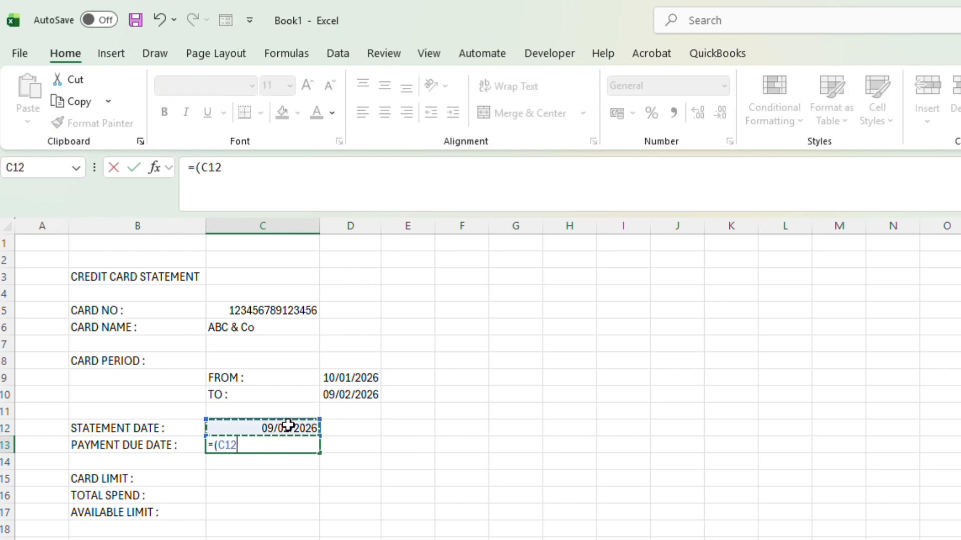
pyautogui.write(')+25')
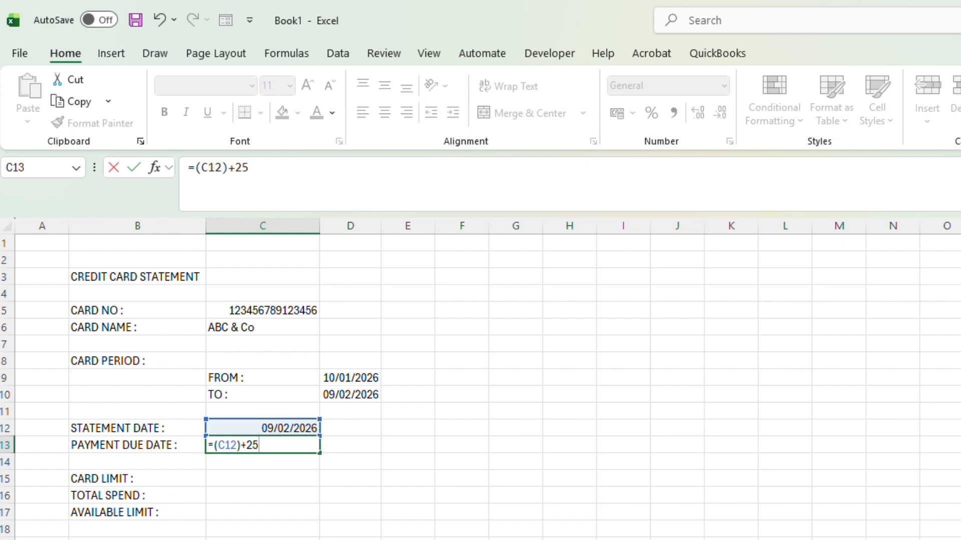
pyautogui.press('Return')
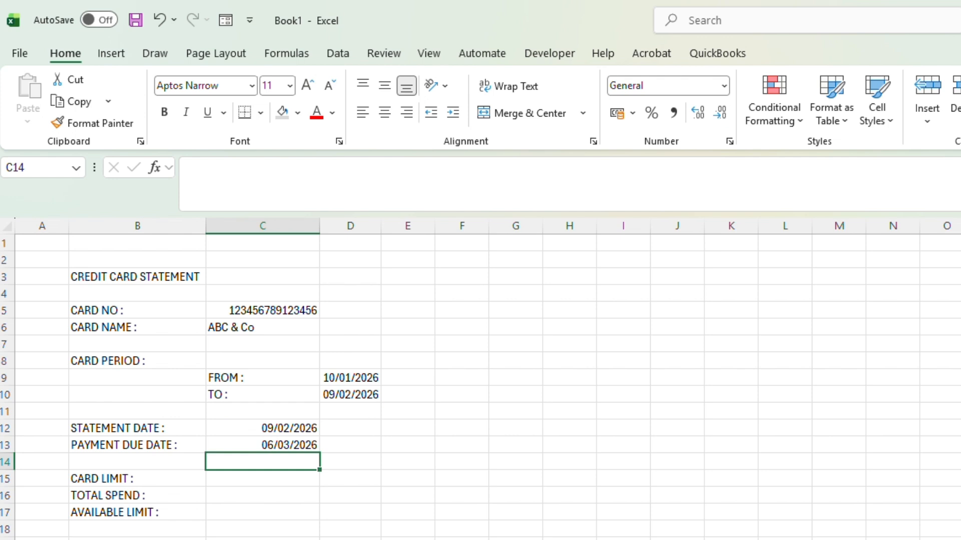
# Step: Enter 50000 as the card limit in C15
pyautogui.press('Down')
pyautogui.press('Left')
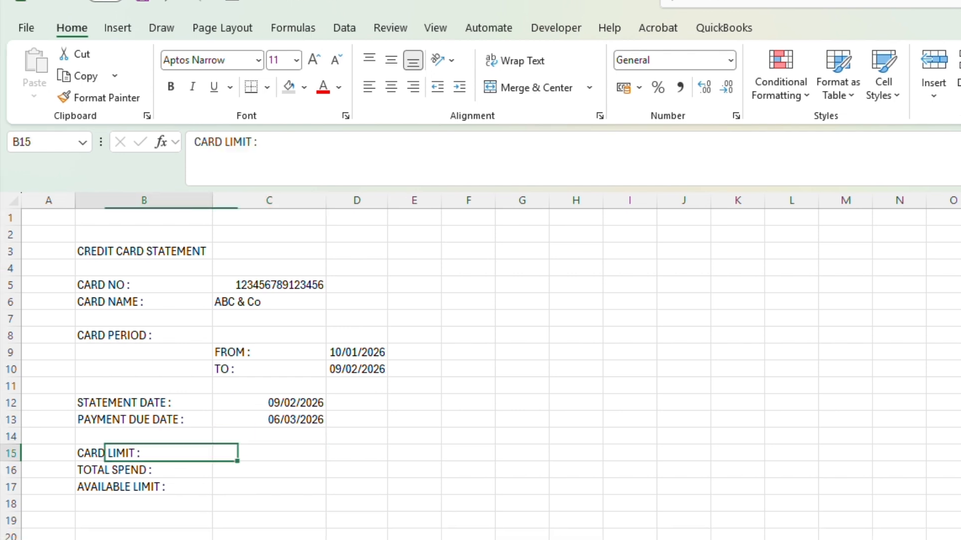
pyautogui.press('Right')
pyautogui.write('50000')
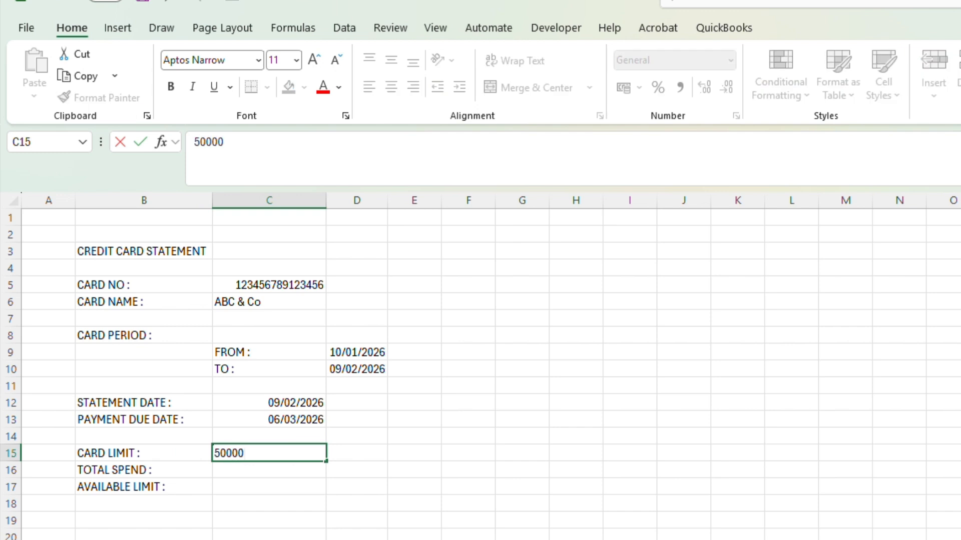
pyautogui.press('Return')
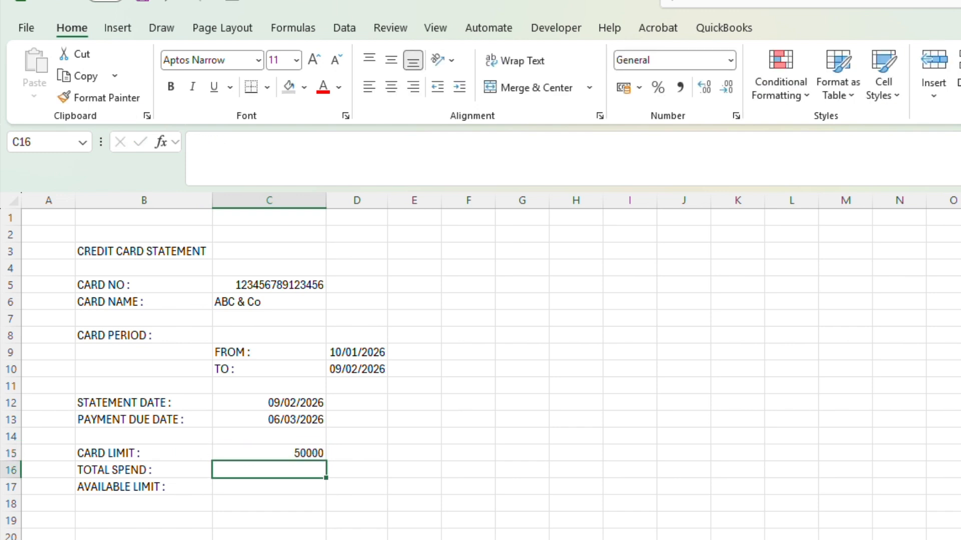
# Step: Calculate the available limit in C17 by subtracting total spend from the card limit, using =C15-C16
pyautogui.press('Down')
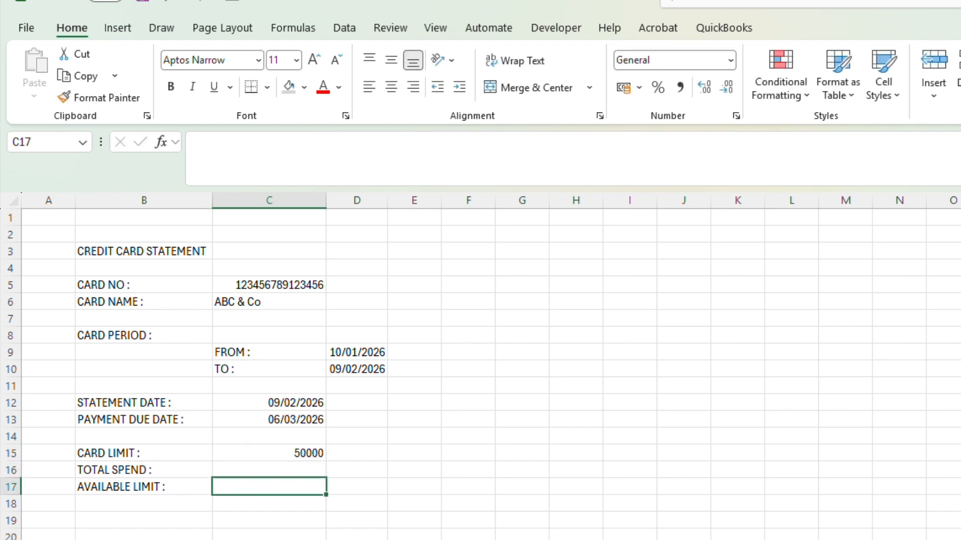
pyautogui.write('=')
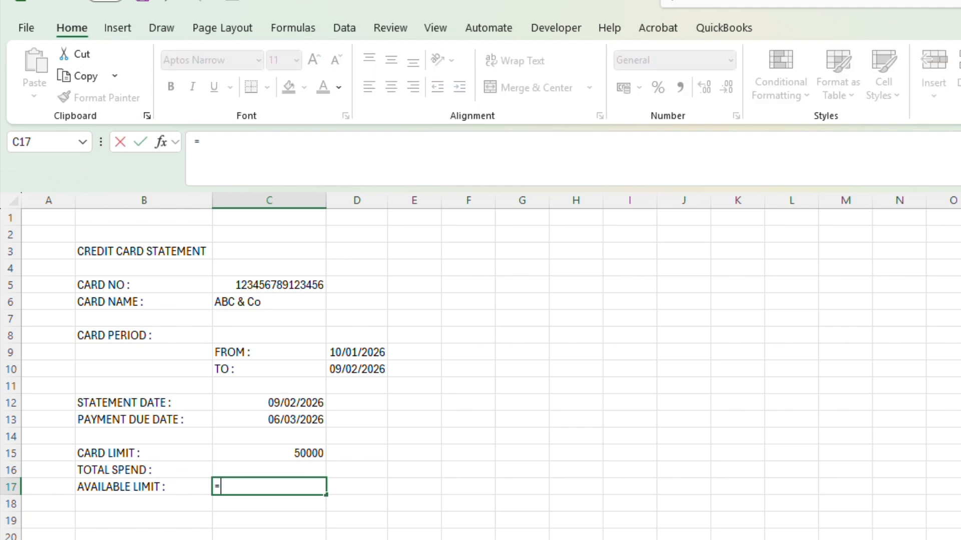
pyautogui.press('Up')
pyautogui.press('Up')
pyautogui.write('-')
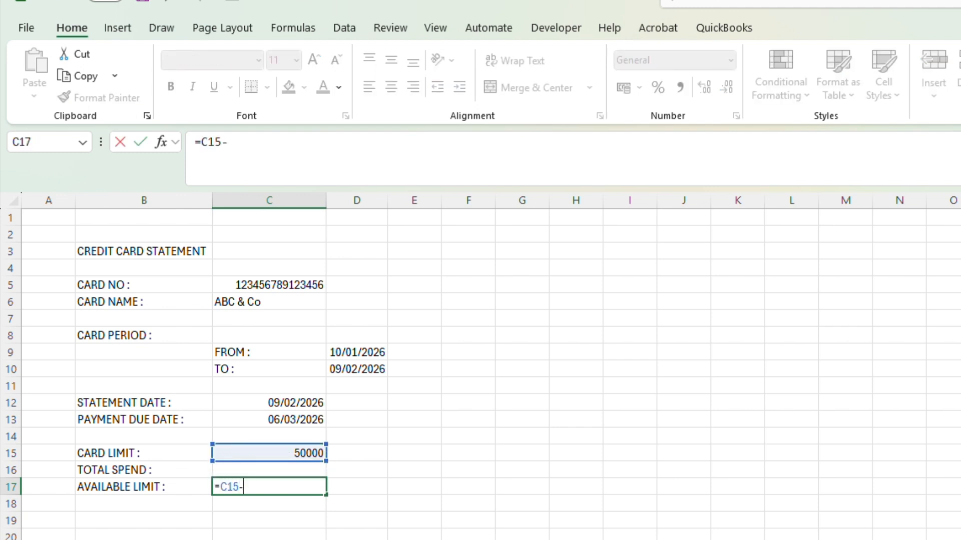
pyautogui.press('Up')
pyautogui.press('Return')
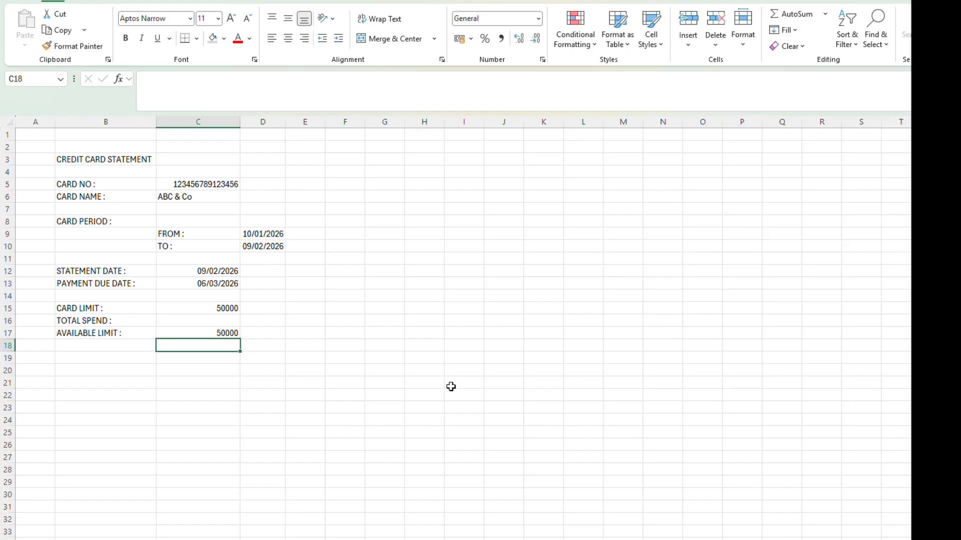
# Step: Merge and center the CREDIT CARD STATEMENT title across B3:E3 and make it bold at font size 13
pyautogui.click(125, 250)
pyautogui.moveTo(93, 158); pyautogui.dragTo(324, 163)
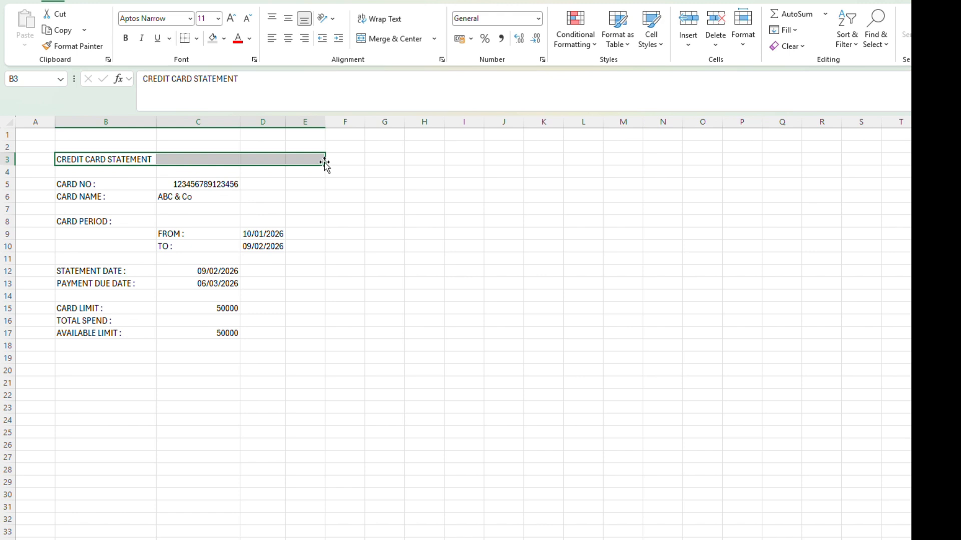
pyautogui.click(389, 39)
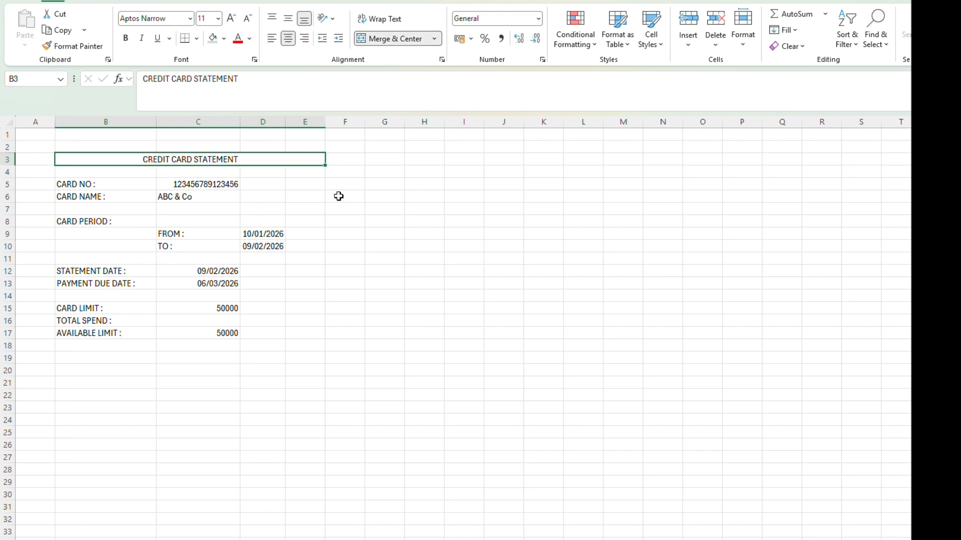
pyautogui.click(200, 19)
pyautogui.press('Return')
pyautogui.hotkey('ctrl', 'b')
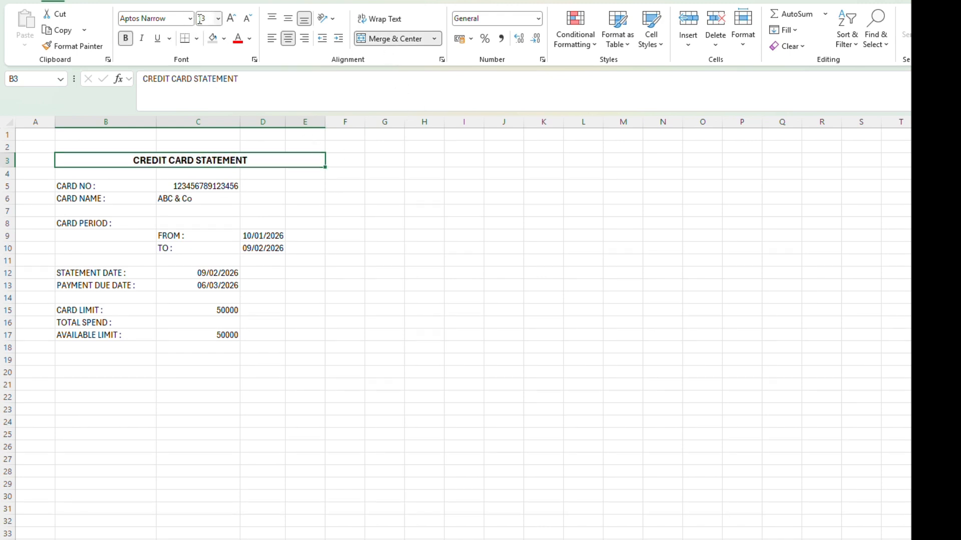
# Step: Give the merged title a black fill with white text
pyautogui.click(224, 39)
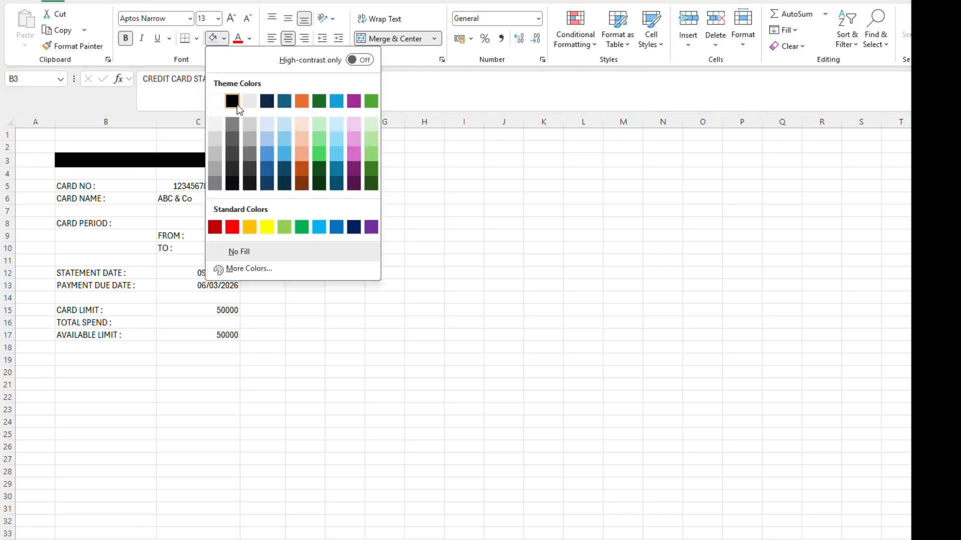
pyautogui.click(229, 99)
pyautogui.click(249, 39)
pyautogui.click(254, 119)
pyautogui.click(215, 272)
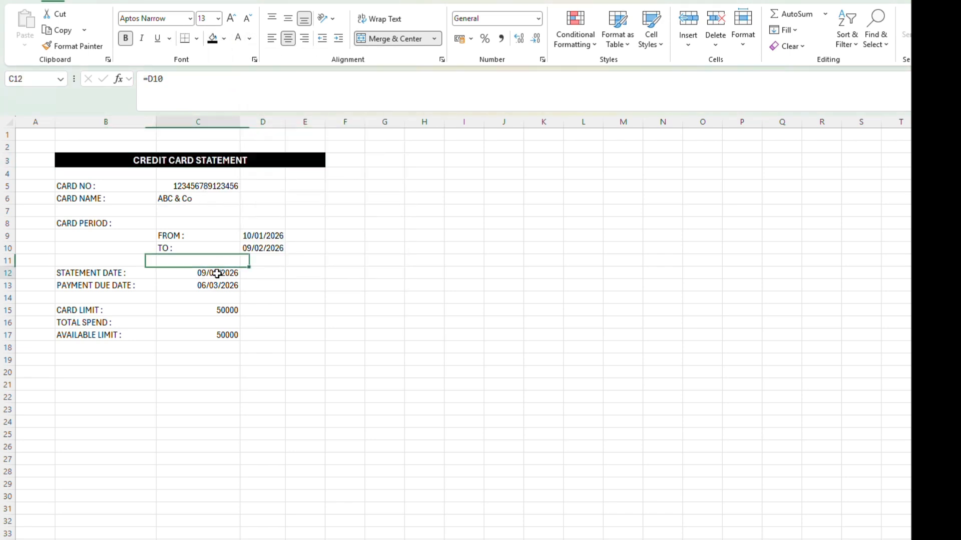
# Step: Add a double-line outer border and thin single-line inner borders to the card details block B5:D17
pyautogui.moveTo(73, 190); pyautogui.dragTo(278, 333)
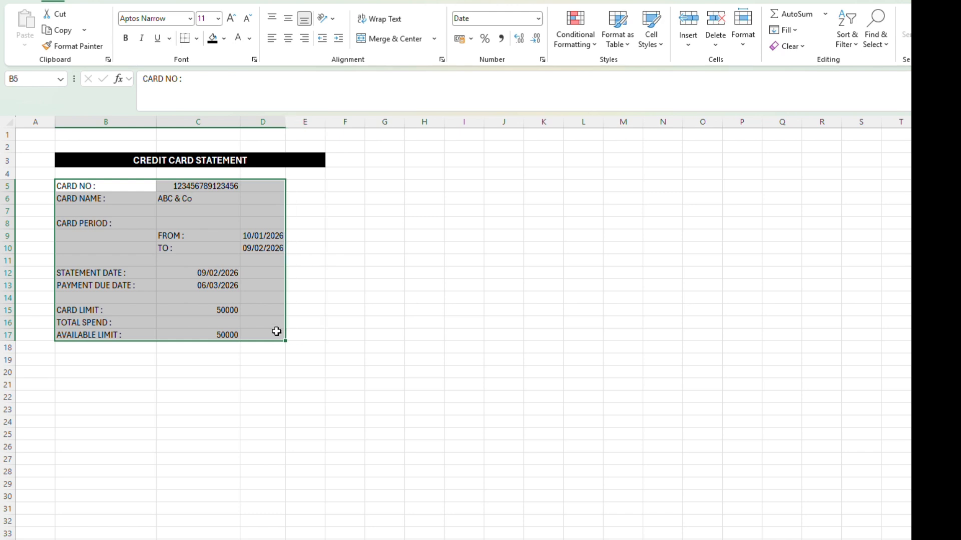
pyautogui.rightClick(224, 254)
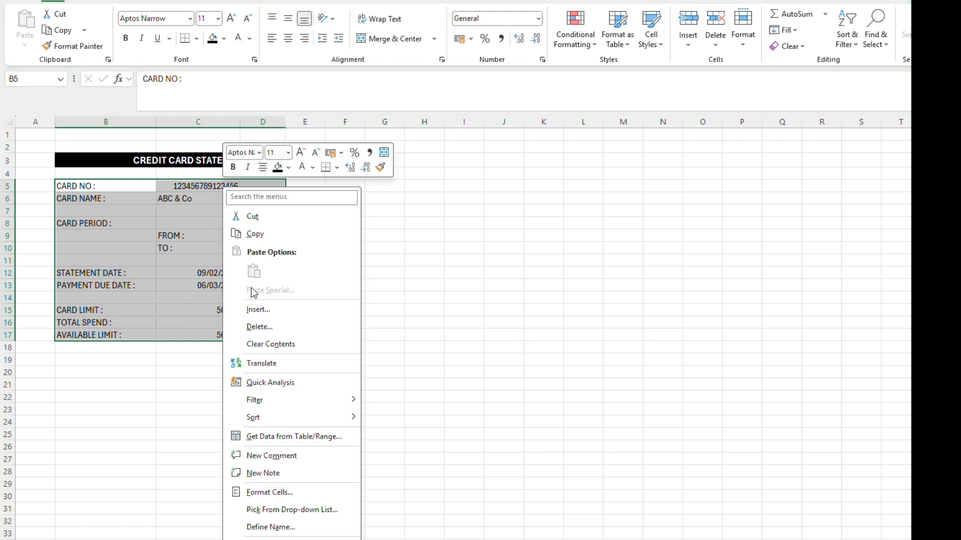
pyautogui.click(256, 492)
pyautogui.click(259, 321)
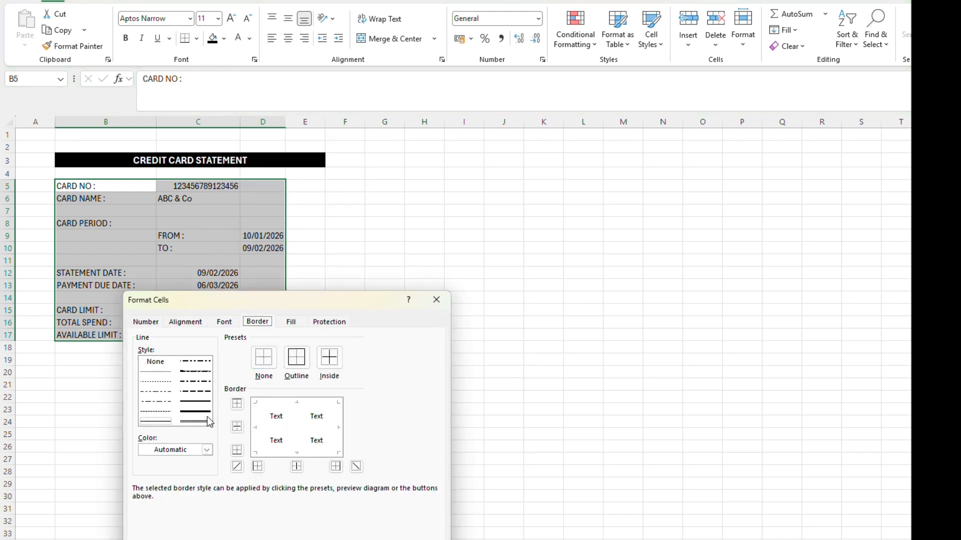
pyautogui.click(284, 400)
pyautogui.click(255, 431)
pyautogui.click(299, 456)
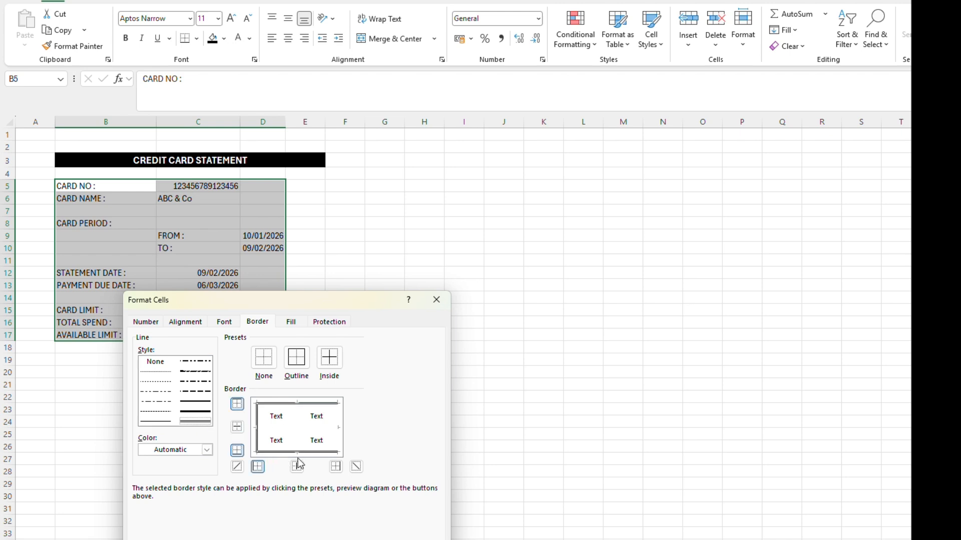
pyautogui.click(337, 445)
pyautogui.click(154, 421)
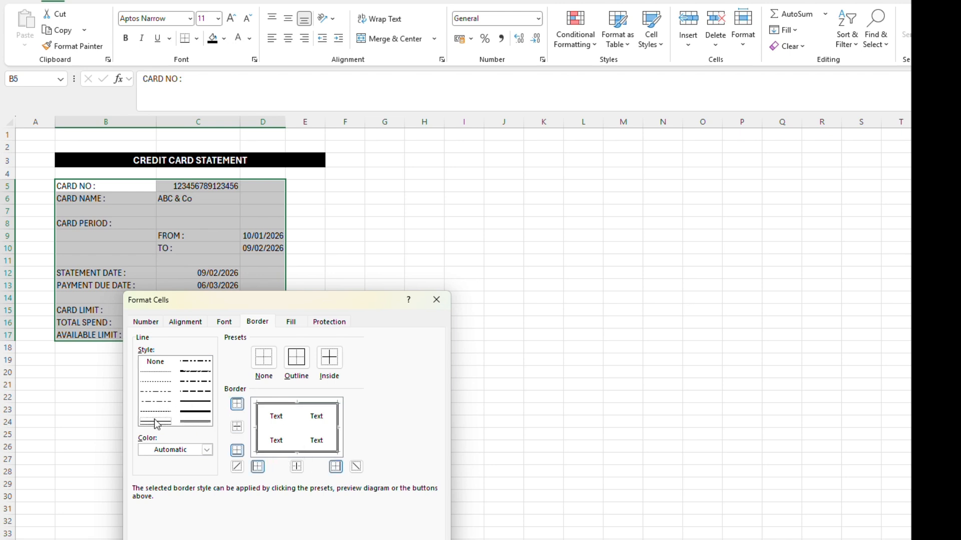
pyautogui.click(284, 429)
pyautogui.click(297, 424)
pyautogui.click(353, 535)
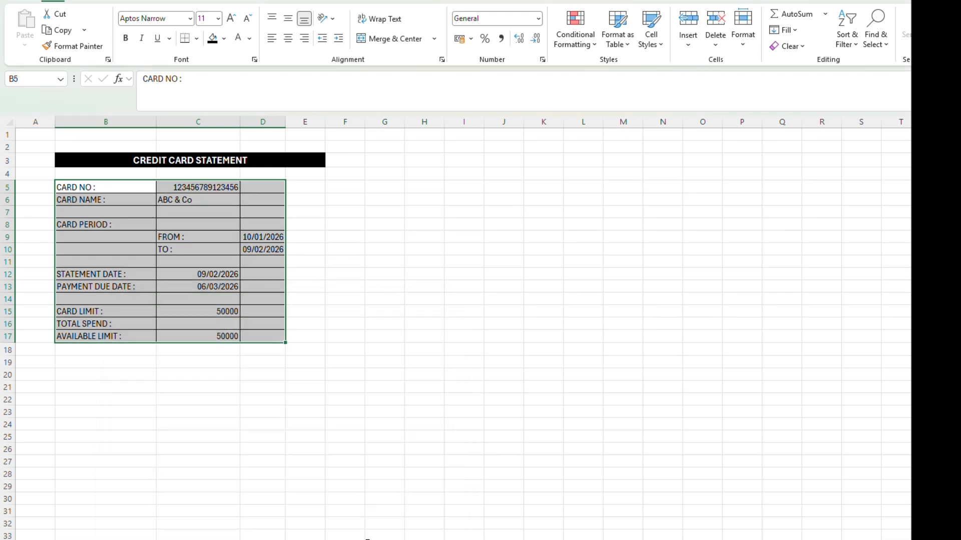
pyautogui.click(353, 312)
# Step: Widen columns C and D of the statement block
pyautogui.moveTo(241, 122); pyautogui.dragTo(367, 139)
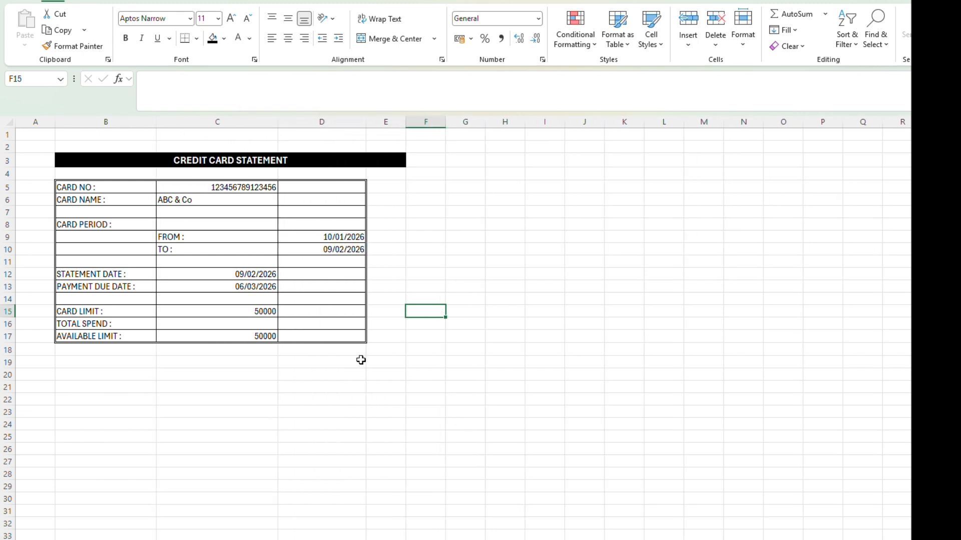
pyautogui.click(401, 377)
# Step: Make the card details in B5:D17 bold and fill the block with light gray
pyautogui.moveTo(133, 185); pyautogui.dragTo(314, 337)
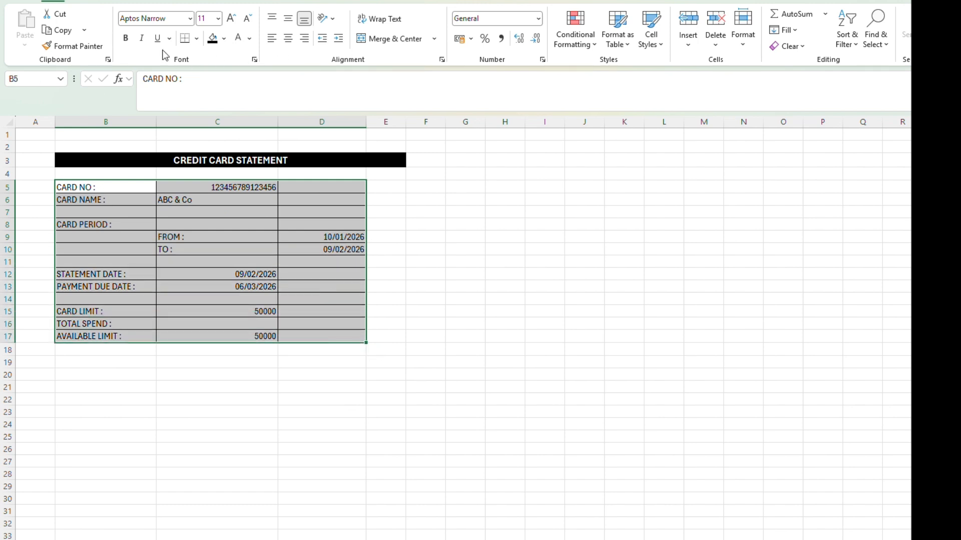
pyautogui.click(126, 39)
pyautogui.click(217, 320)
pyautogui.moveTo(86, 187); pyautogui.dragTo(310, 335)
pyautogui.click(224, 38)
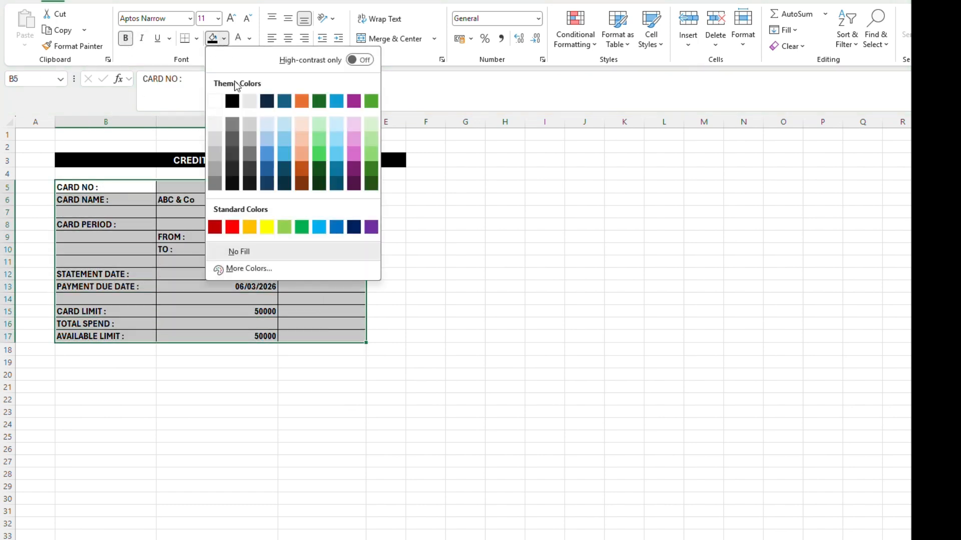
pyautogui.click(215, 140)
pyautogui.click(193, 362)
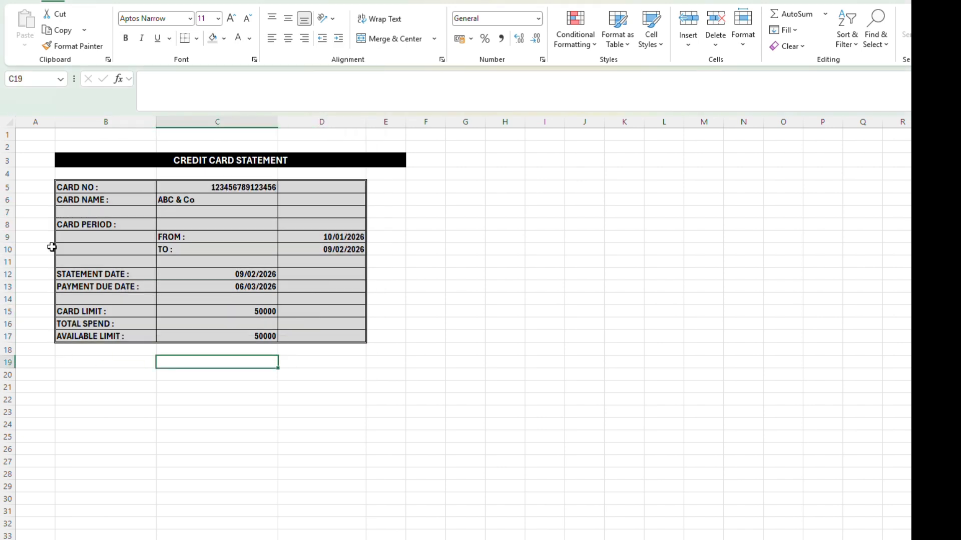
# Step: Right-align the FROM and TO labels in C9:C10
pyautogui.moveTo(218, 239); pyautogui.dragTo(217, 249)
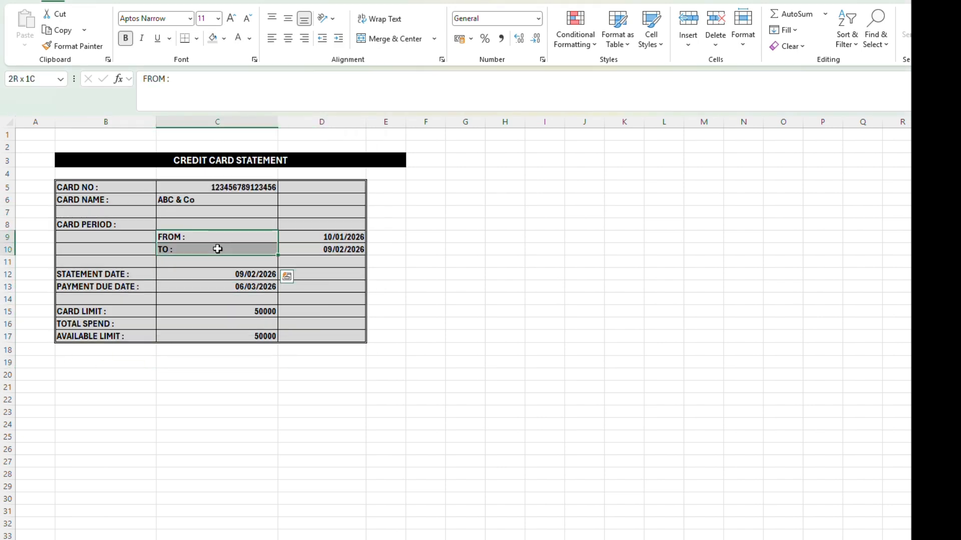
pyautogui.click(304, 38)
pyautogui.click(309, 300)
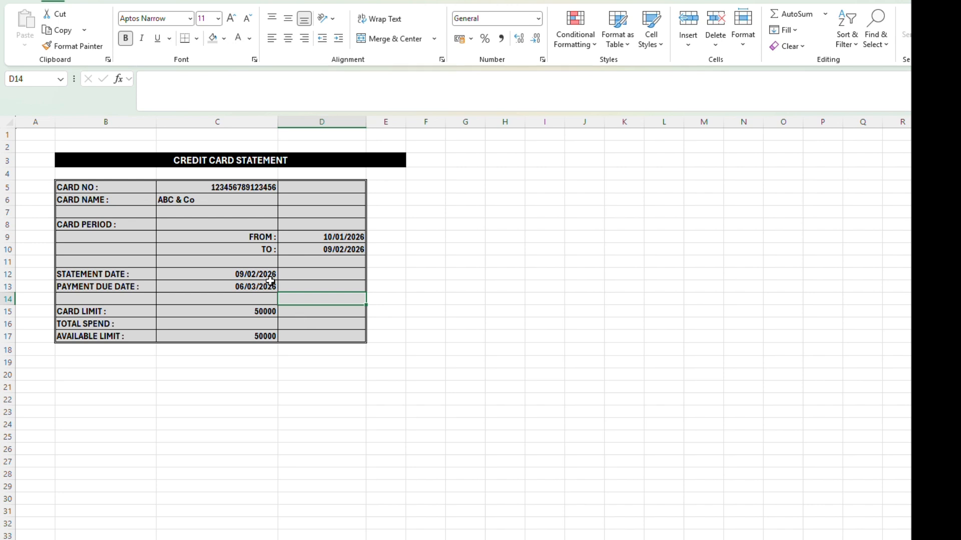
pyautogui.click(147, 225)
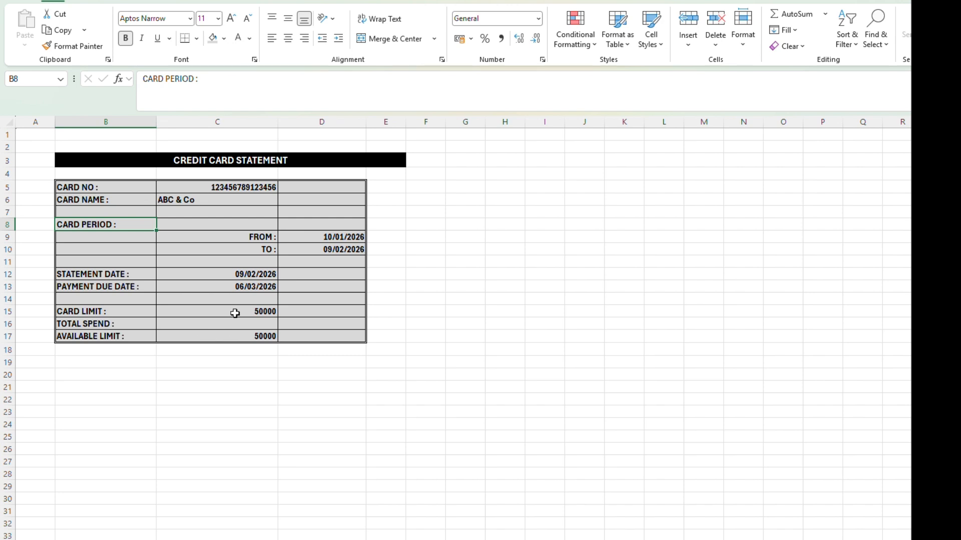
# Step: Format the limit and spend amounts in C15:C17 as Currency with 2 decimal places and no symbol
pyautogui.moveTo(234, 313); pyautogui.dragTo(242, 334)
pyautogui.rightClick(242, 334)
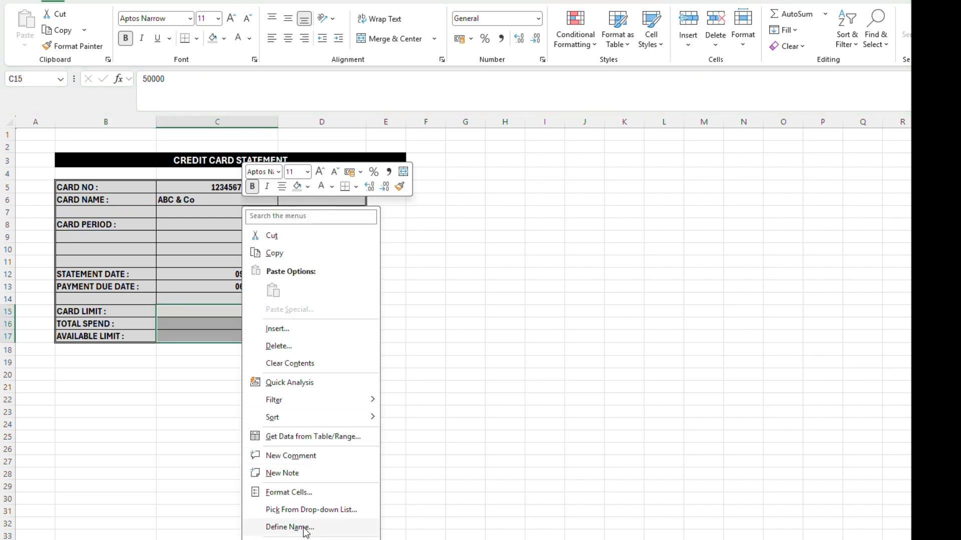
pyautogui.click(293, 492)
pyautogui.click(152, 321)
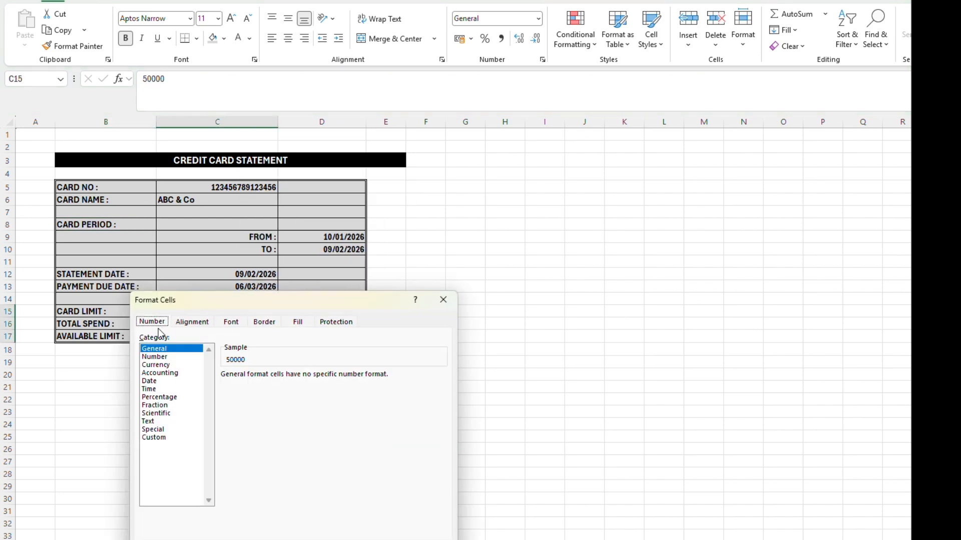
pyautogui.click(172, 366)
pyautogui.click(247, 391)
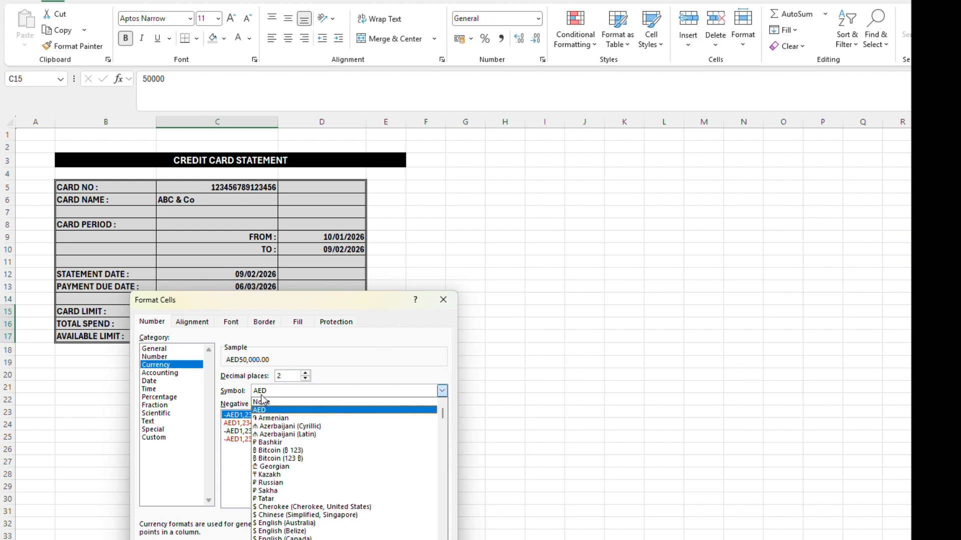
pyautogui.click(268, 402)
pyautogui.click(317, 416)
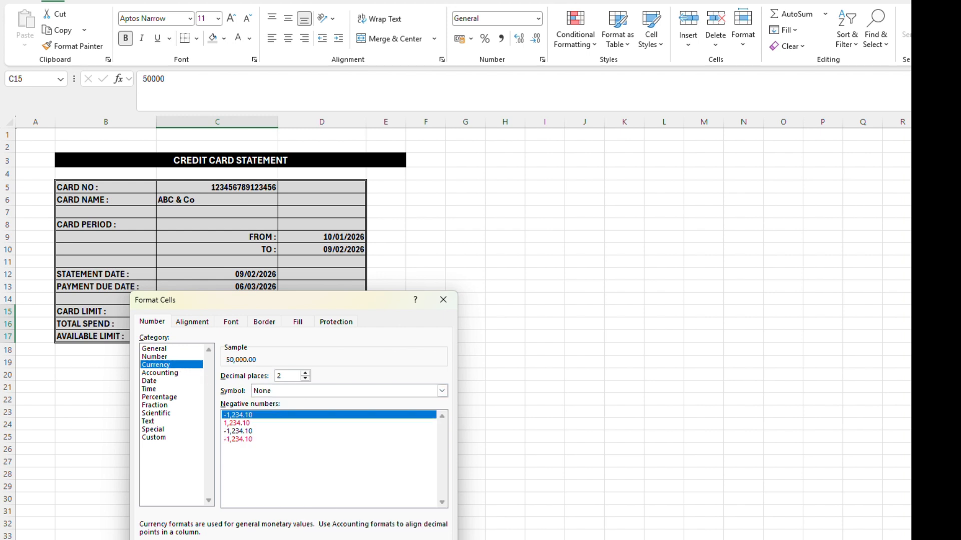
pyautogui.press('Return')
pyautogui.click(206, 399)
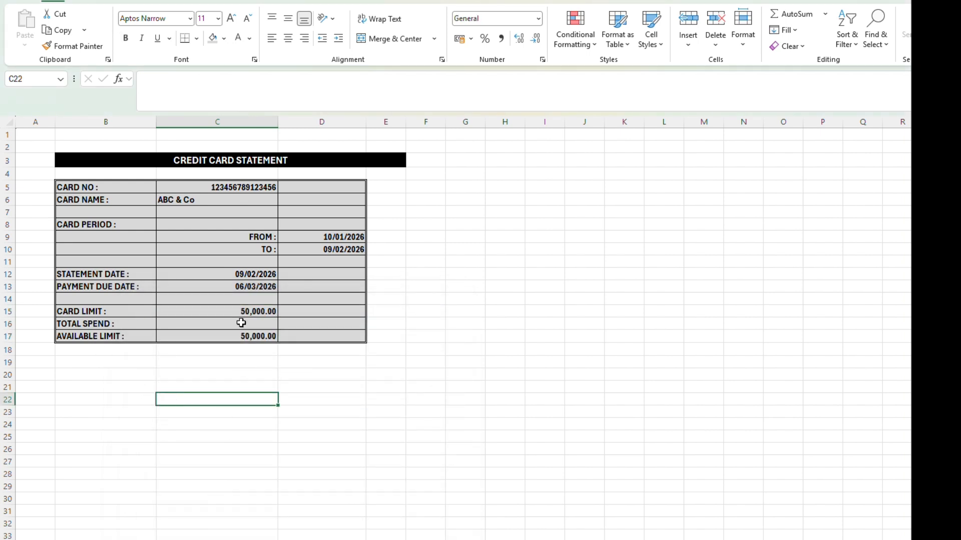
pyautogui.click(94, 364)
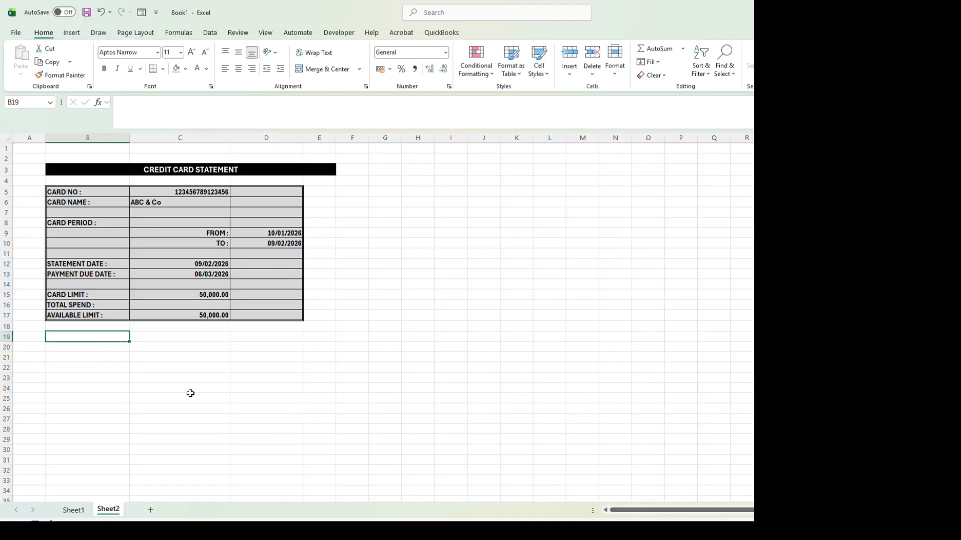
# Step: Enter the transaction headers TRANS. DATE, PARTICULAR, AMOUNT and BALANCE in B19:E19 and widen column E
pyautogui.write('TRANS. DATE')
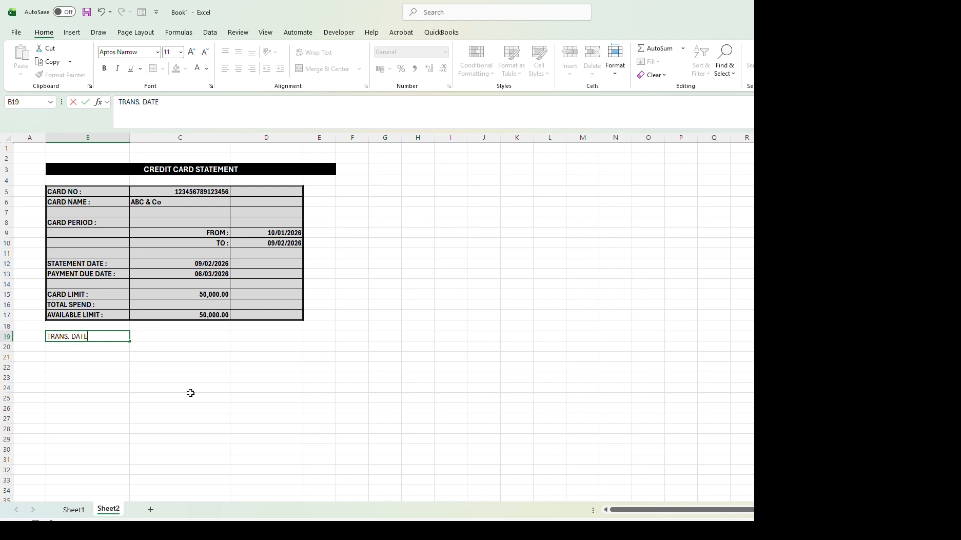
pyautogui.press('Tab')
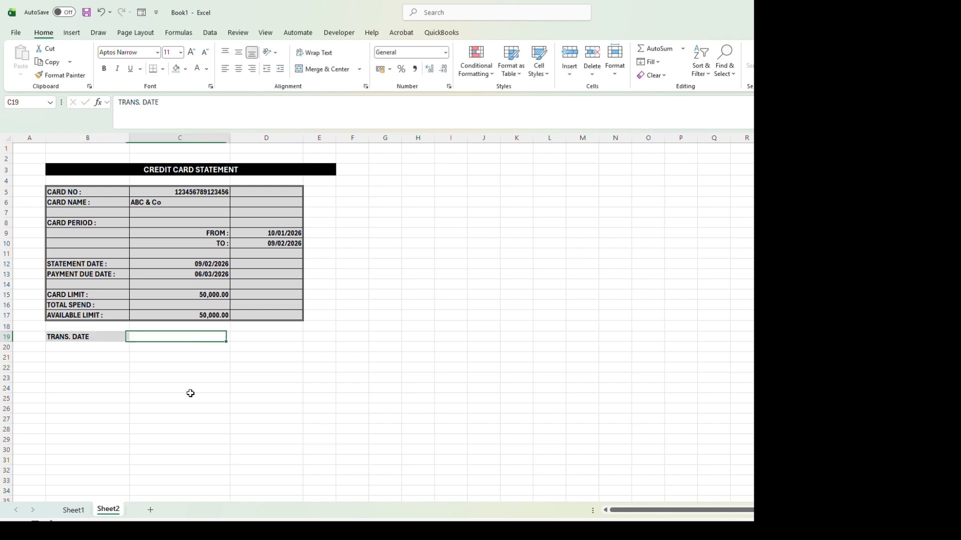
pyautogui.write('PARTICULAR')
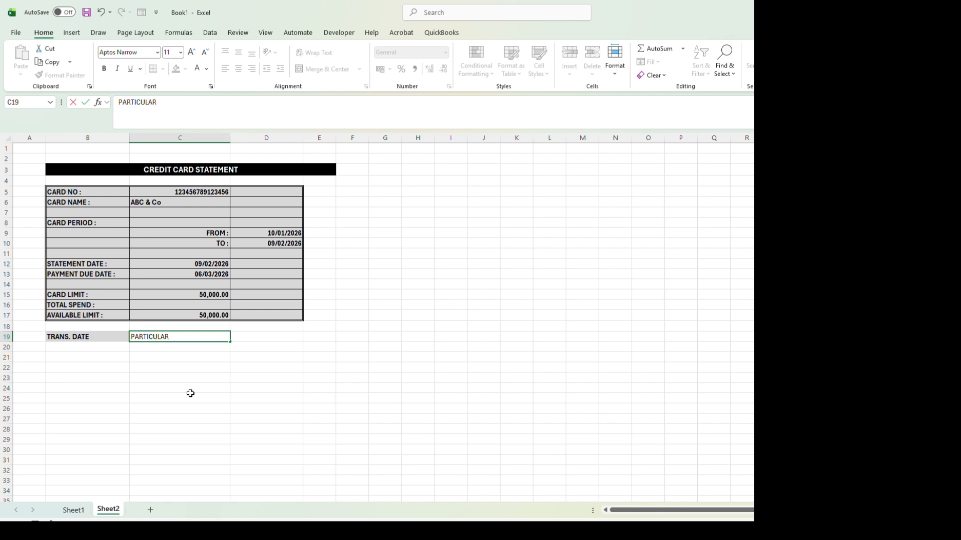
pyautogui.press('Tab')
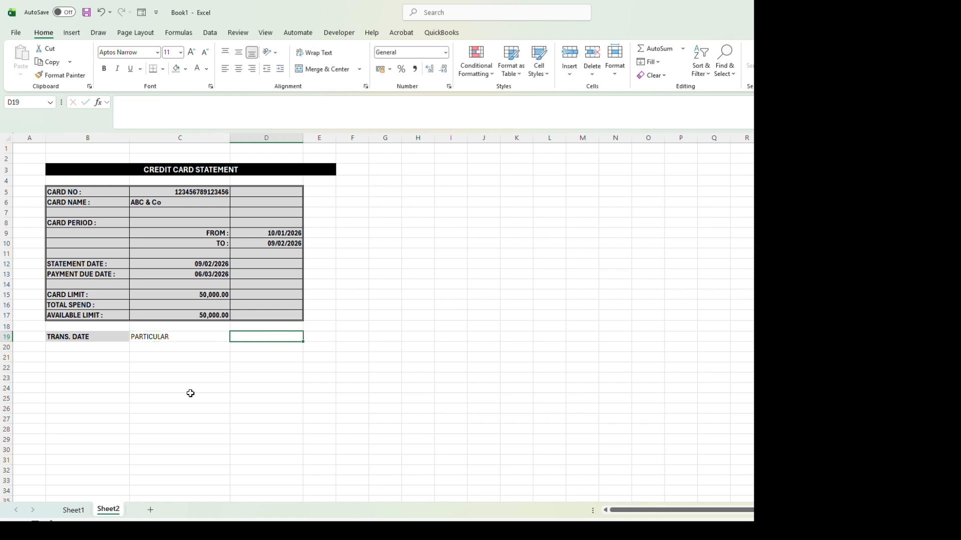
pyautogui.write('AMOUNT')
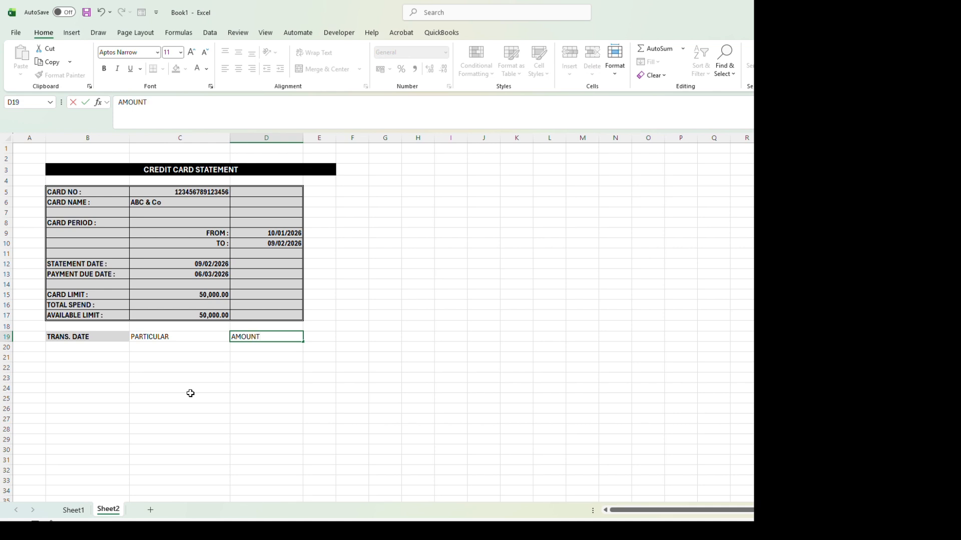
pyautogui.press('Tab')
pyautogui.write('BA')
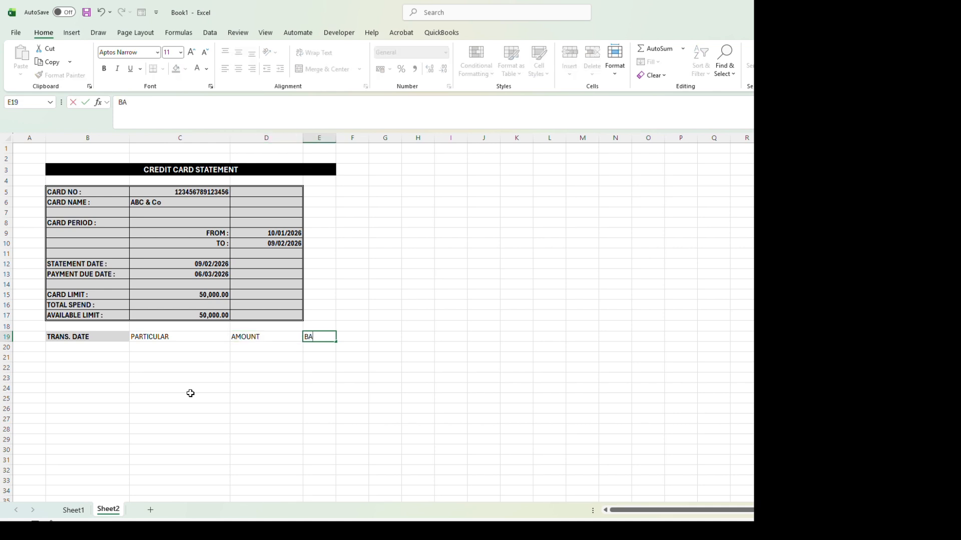
pyautogui.press('Tab')
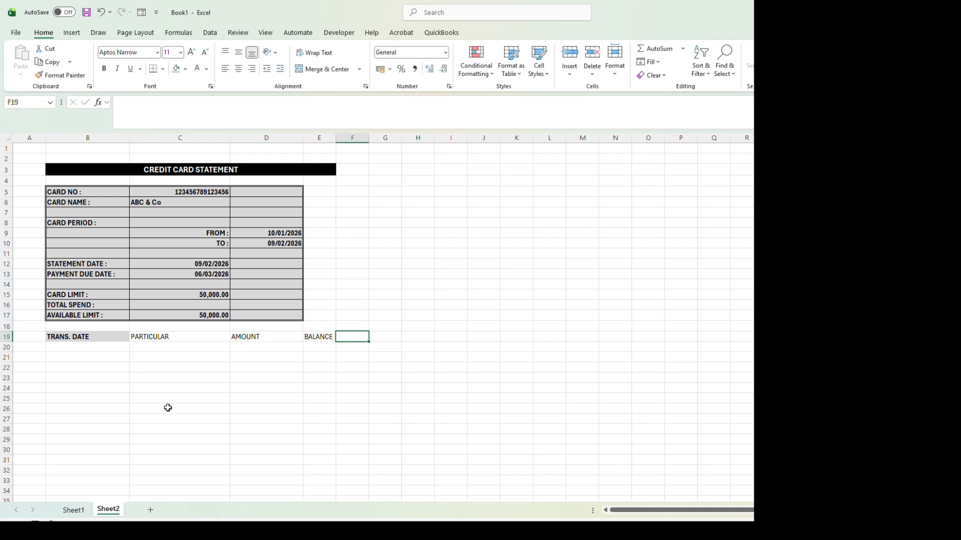
pyautogui.moveTo(336, 140); pyautogui.dragTo(363, 139)
# Step: Format the transaction headers in B19:E19 as bold, size 12, with a medium blue fill
pyautogui.moveTo(102, 336); pyautogui.dragTo(332, 337)
pyautogui.hotkey('ctrl', 'b')
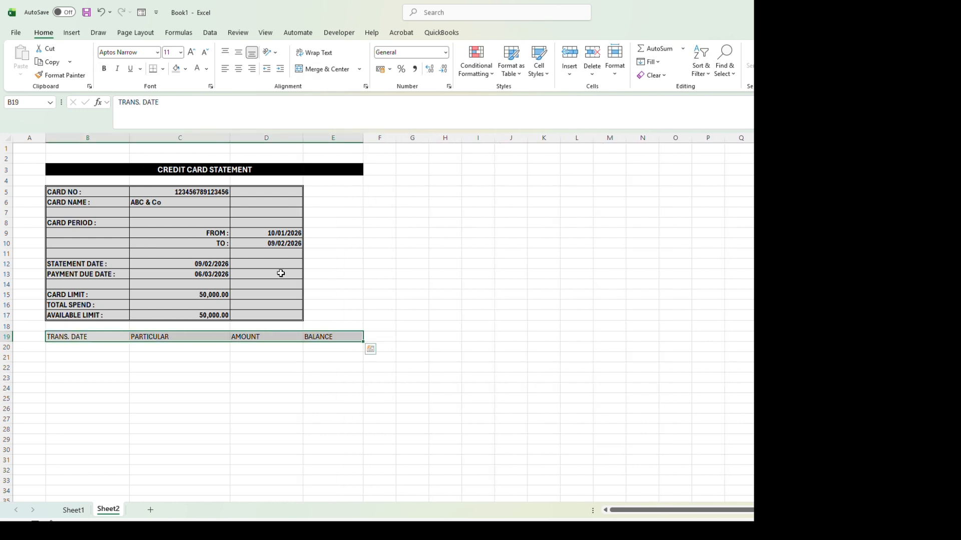
pyautogui.click(170, 54)
pyautogui.write('12')
pyautogui.press('Return')
pyautogui.hotkey('ctrl', 'b')
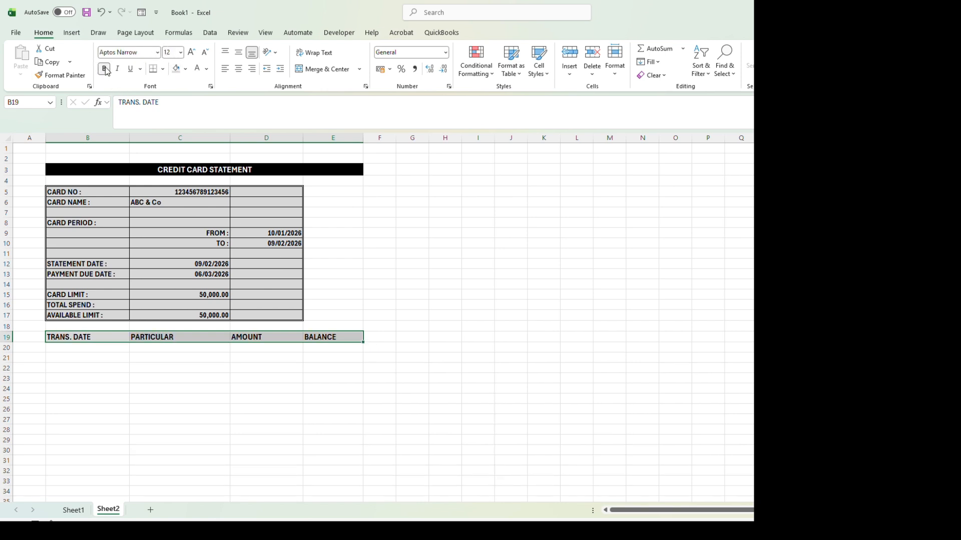
pyautogui.click(185, 69)
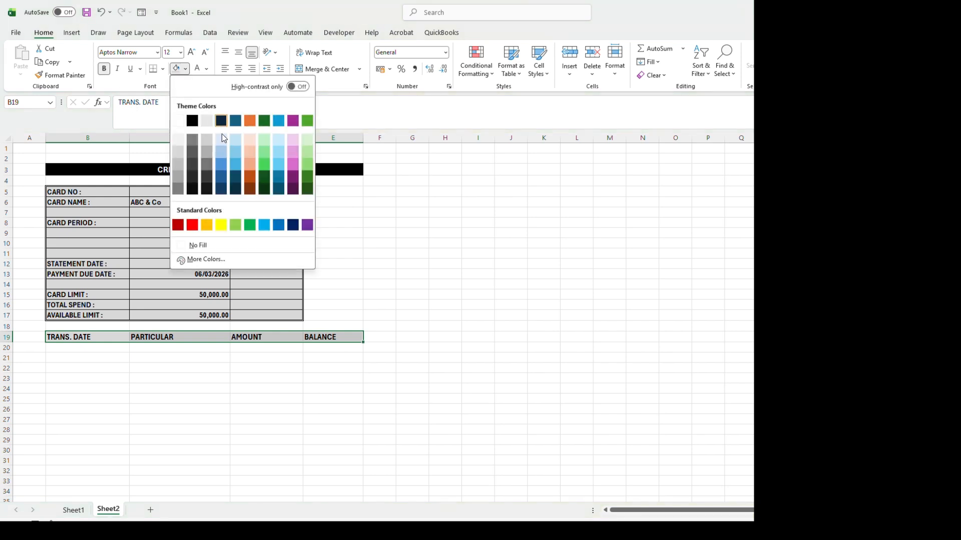
pyautogui.click(221, 167)
pyautogui.click(151, 407)
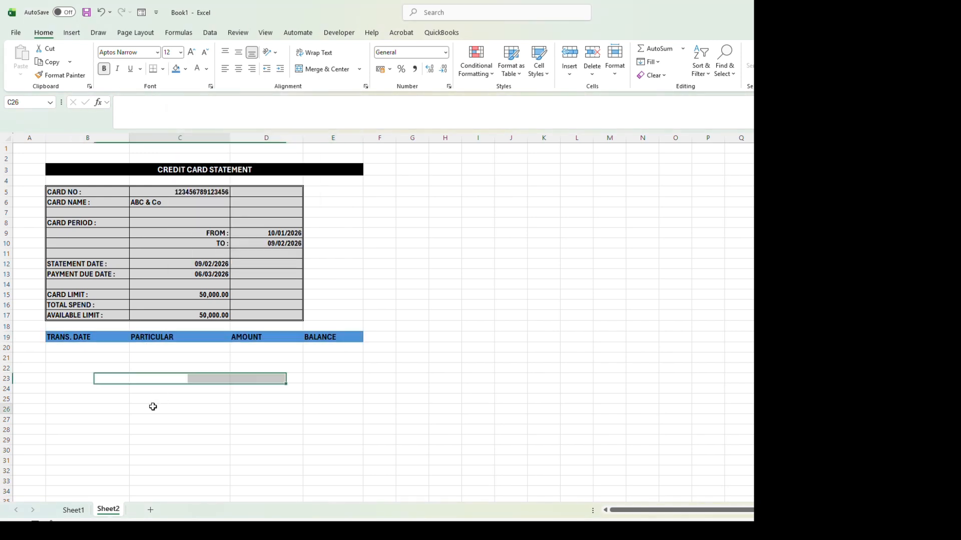
# Step: Add borders to B19:E32 with a medium solid outline, hairline horizontal dividers and thin solid vertical dividers
pyautogui.moveTo(84, 341); pyautogui.dragTo(357, 468)
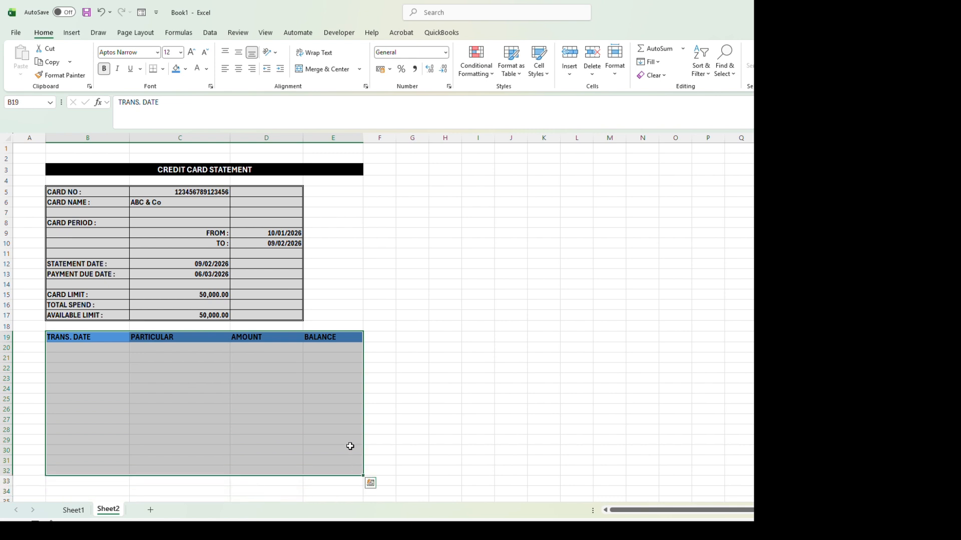
pyautogui.scroll(-1, 350, 446)
pyautogui.scroll(1, 350, 447)
pyautogui.rightClick(150, 403)
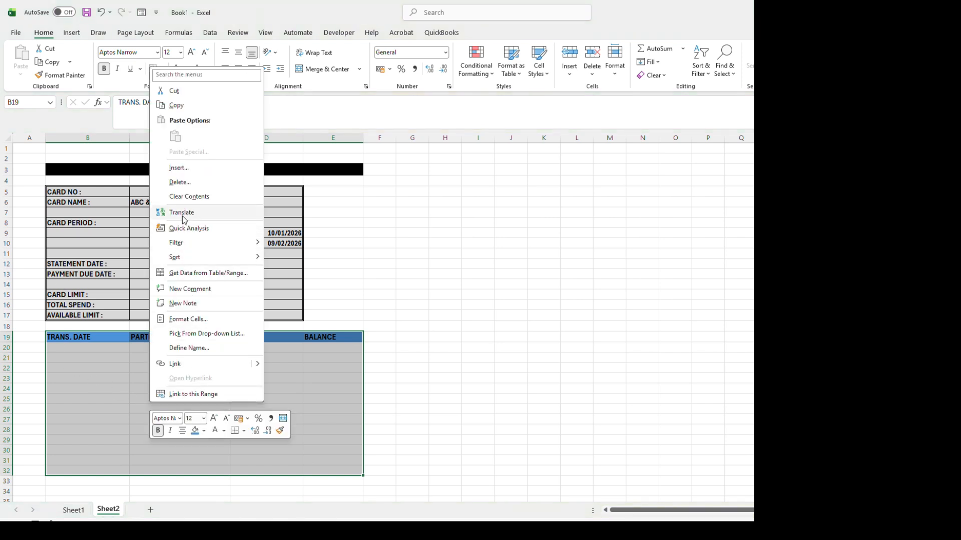
pyautogui.click(205, 319)
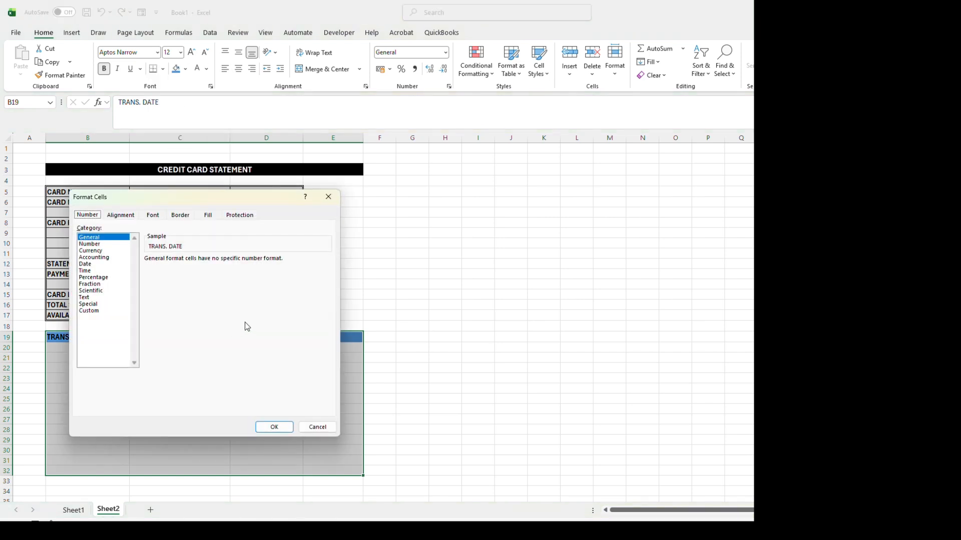
pyautogui.click(179, 215)
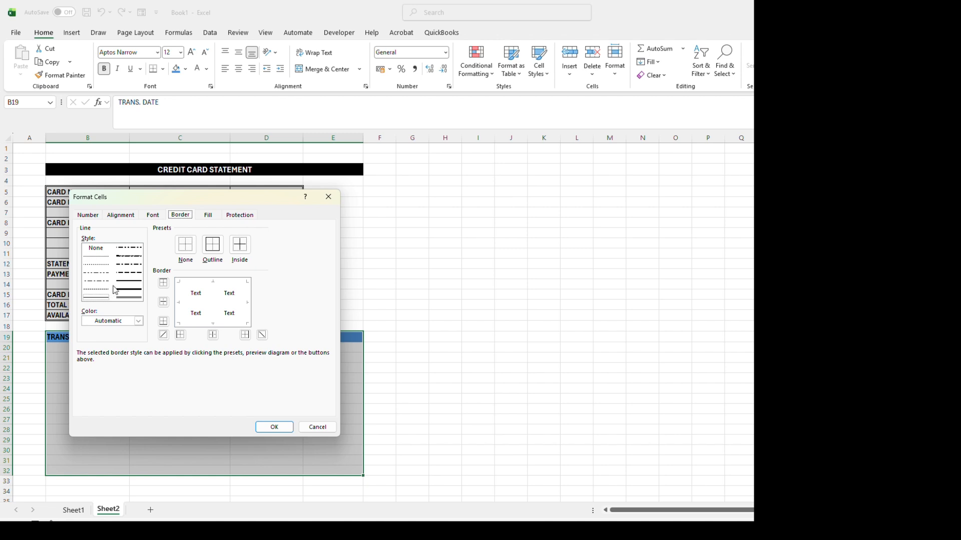
pyautogui.click(129, 281)
pyautogui.click(179, 303)
pyautogui.click(213, 249)
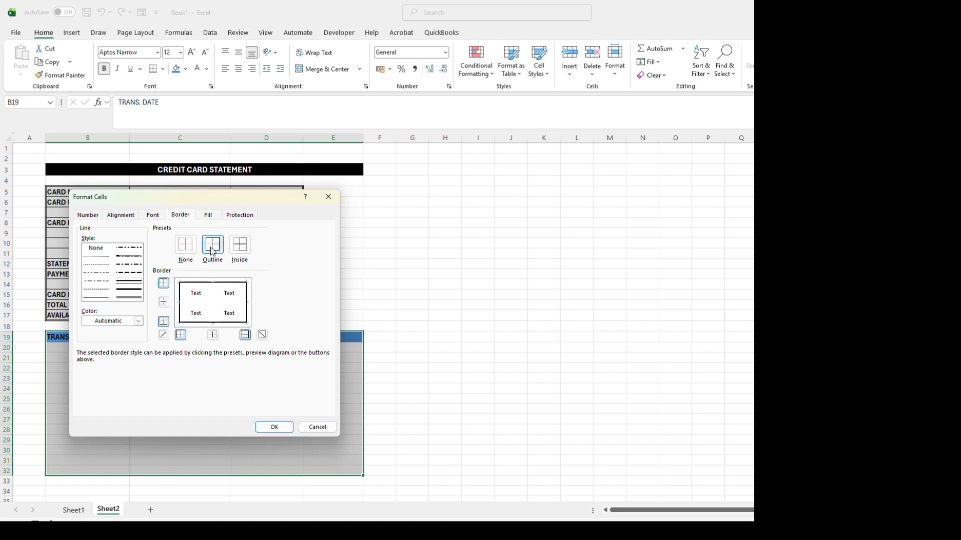
pyautogui.click(103, 258)
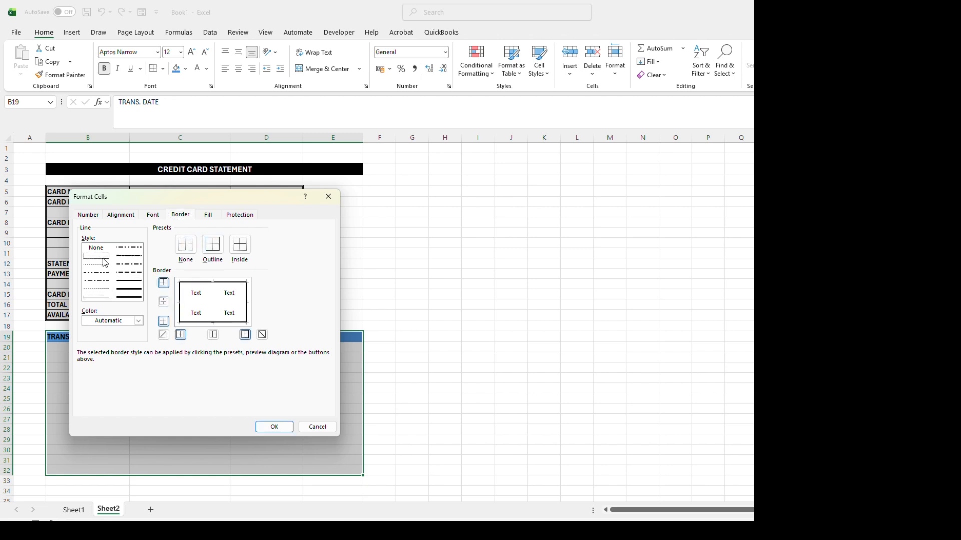
pyautogui.click(196, 306)
pyautogui.click(102, 298)
pyautogui.click(213, 302)
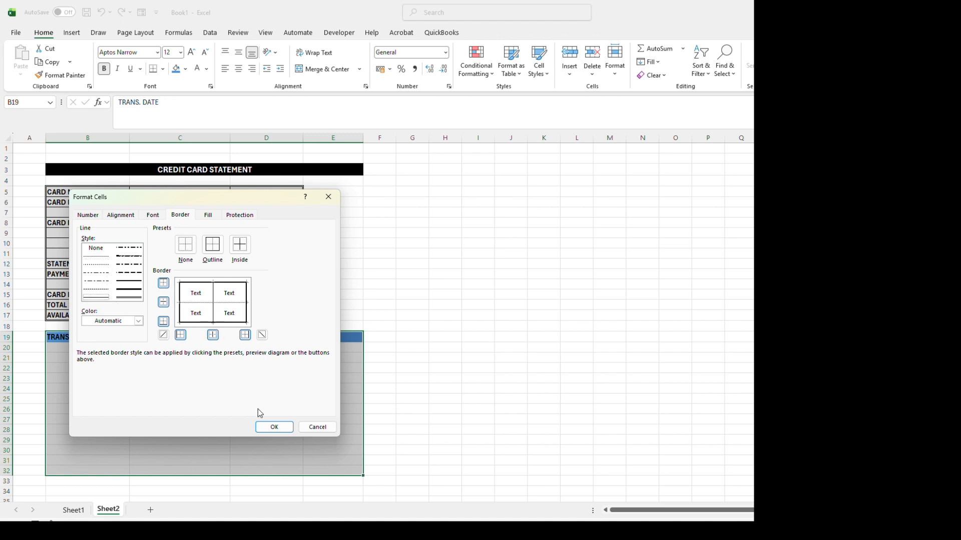
pyautogui.click(269, 427)
pyautogui.click(166, 421)
pyautogui.click(165, 422)
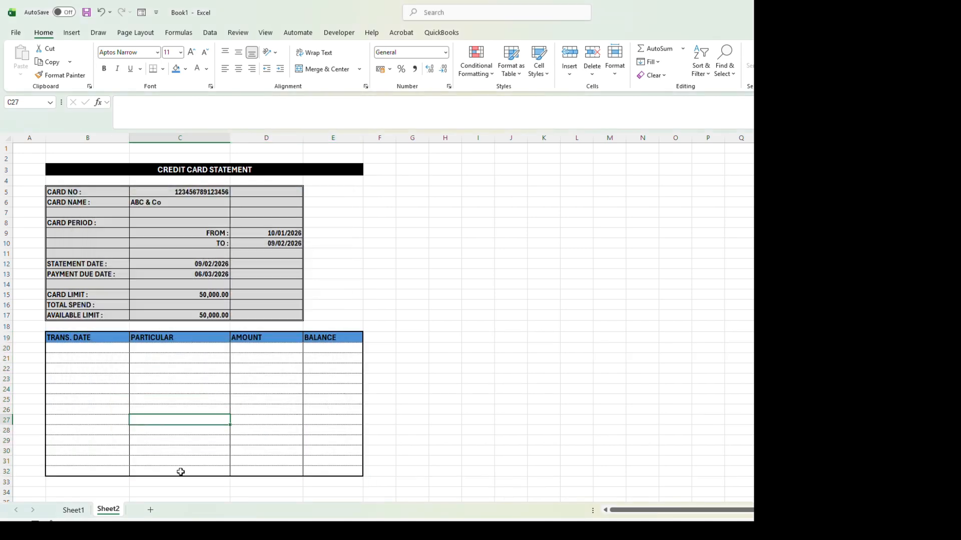
# Step: Merge and center B32:C32 and enter the label TOTAL SPEND
pyautogui.moveTo(113, 470); pyautogui.dragTo(189, 467)
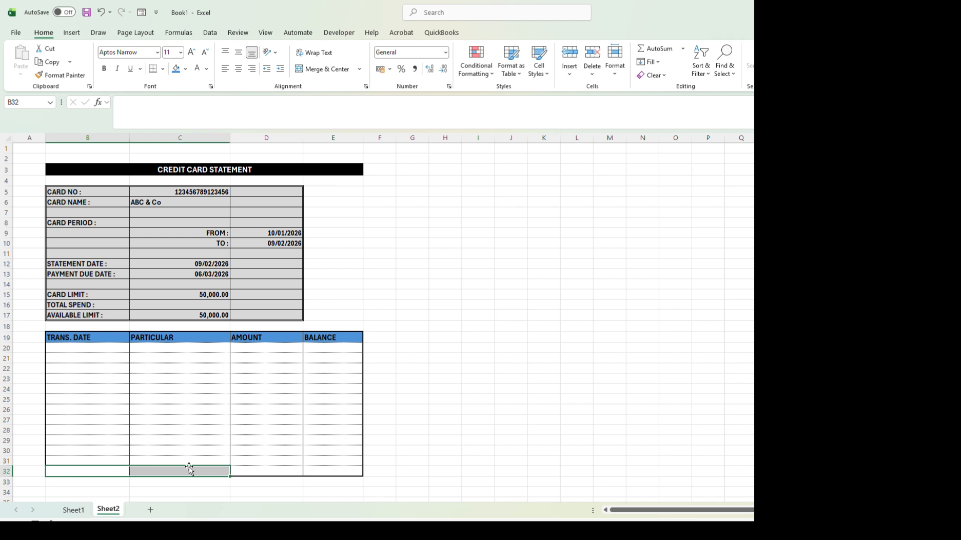
pyautogui.click(326, 69)
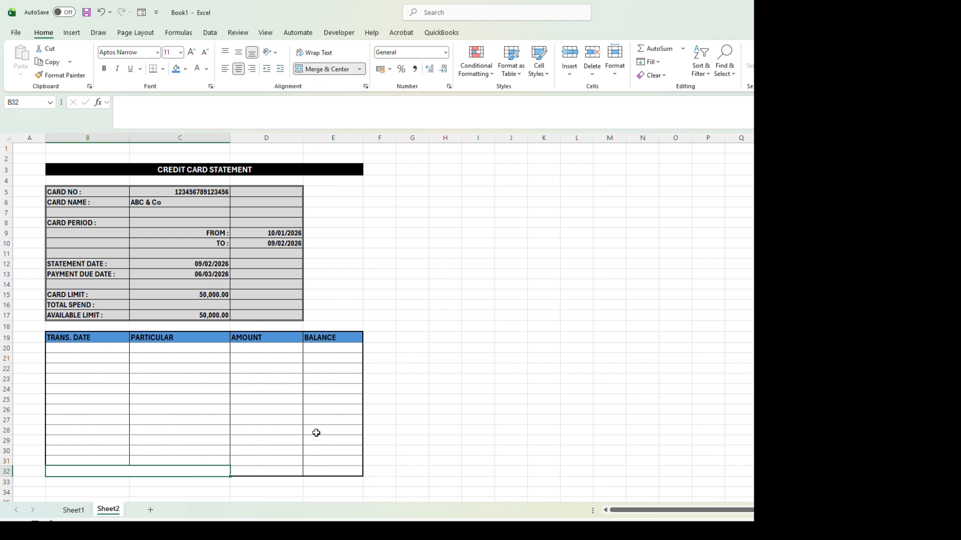
pyautogui.write('TOTA')
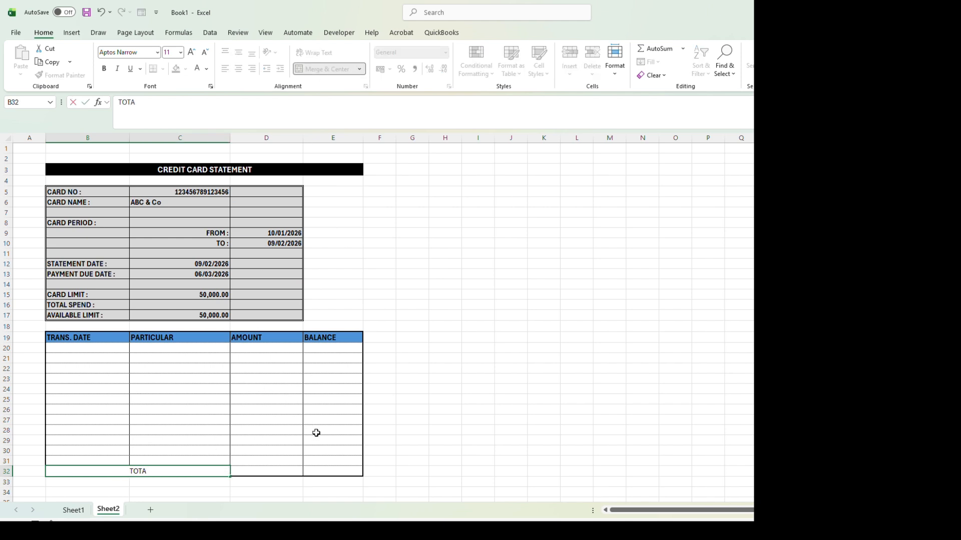
pyautogui.write('L SPEND')
pyautogui.press('Tab')
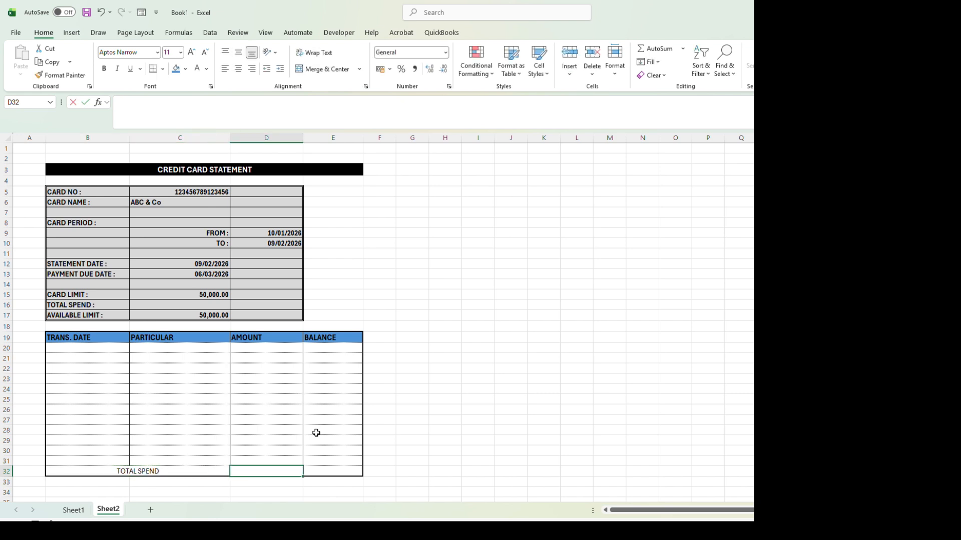
# Step: Total the transaction amounts in D32 with the formula =SUM(D20:D31)
pyautogui.write('=SUM')
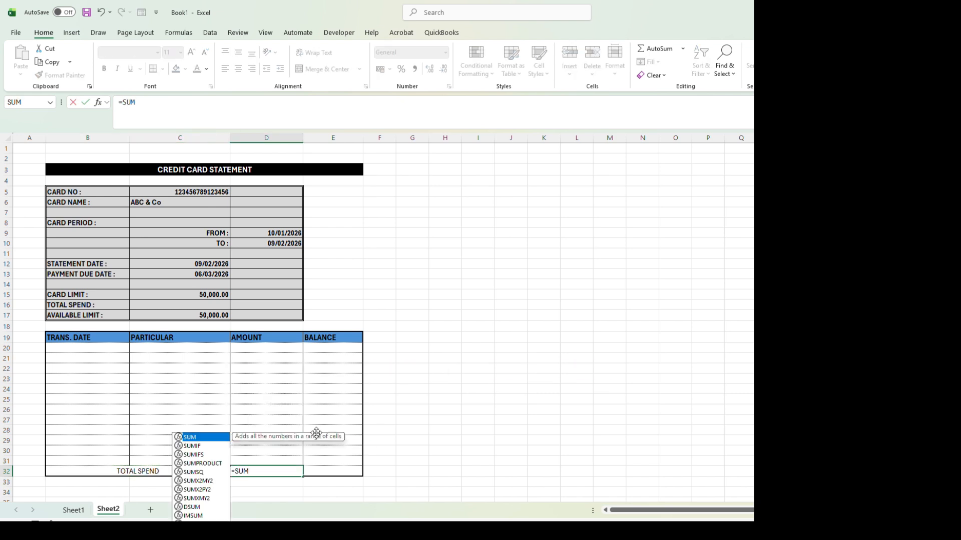
pyautogui.write('(')
pyautogui.moveTo(262, 348); pyautogui.dragTo(258, 460)
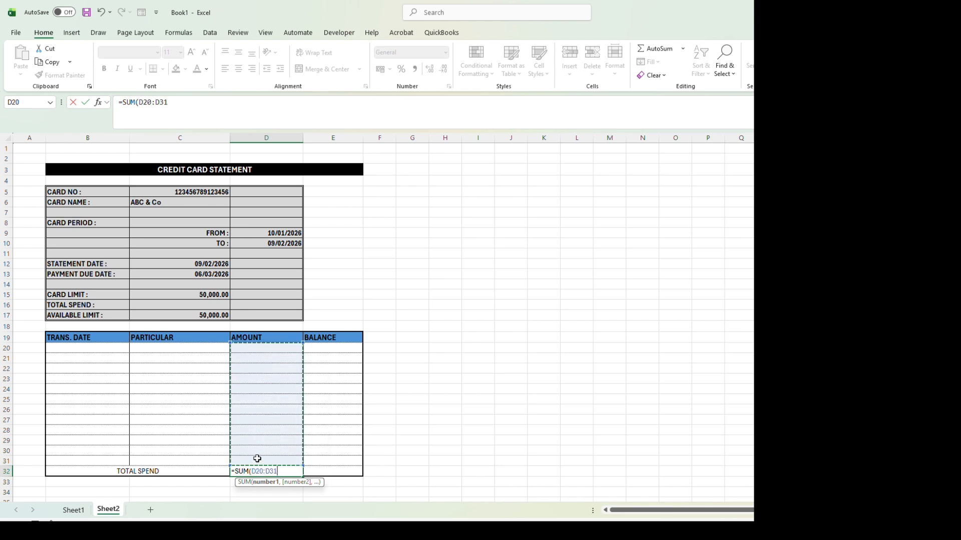
pyautogui.write(')')
pyautogui.press('Return')
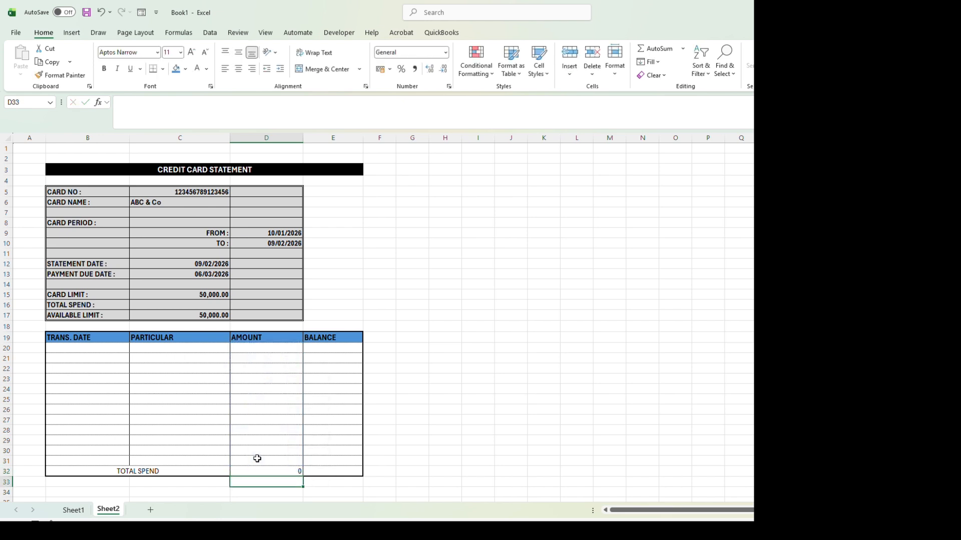
# Step: Make the TOTAL SPEND label and its total in row 32 bold at size 12
pyautogui.press('Up')
pyautogui.hotkey('shift', 'Left')
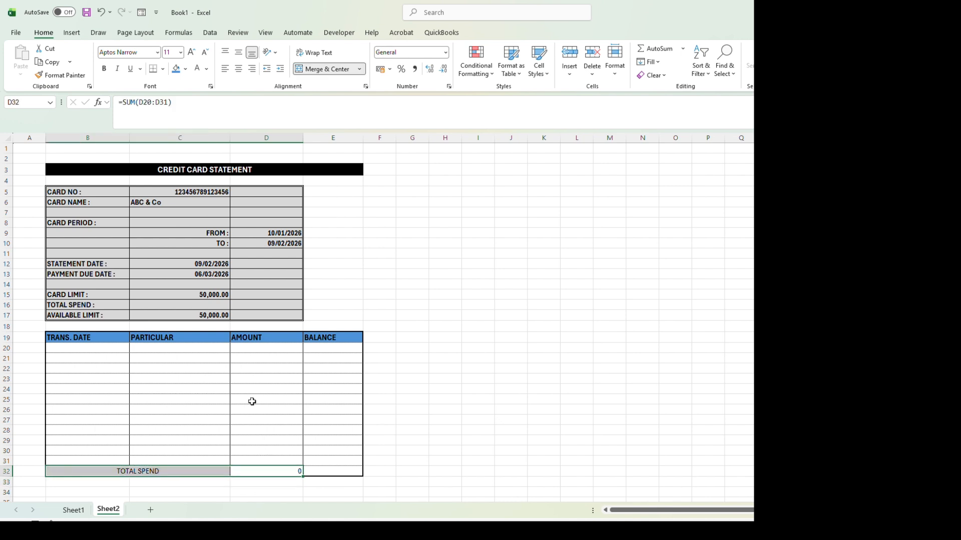
pyautogui.click(169, 55)
pyautogui.write('12')
pyautogui.press('Return')
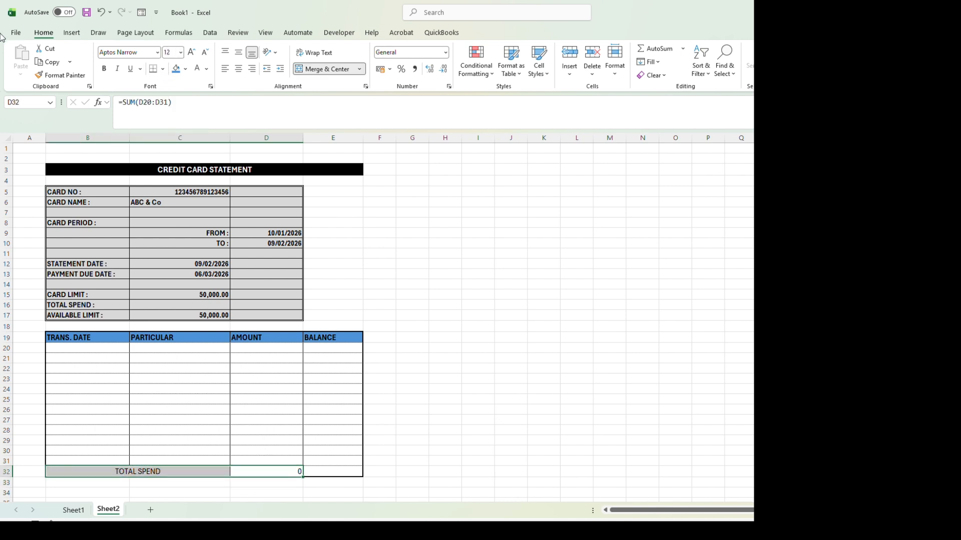
pyautogui.click(103, 69)
pyautogui.click(326, 474)
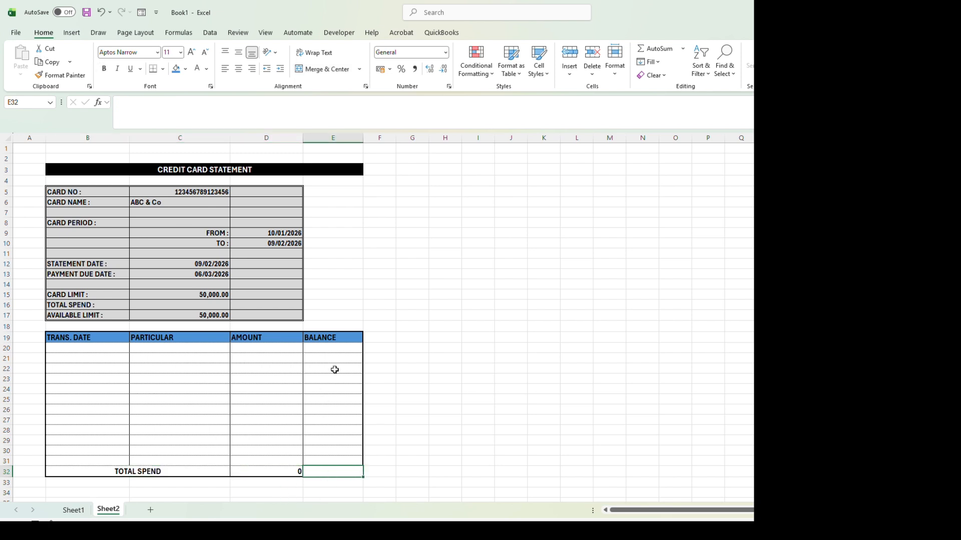
# Step: Link the opening balance in E20 to the card limit in C15
pyautogui.click(338, 350)
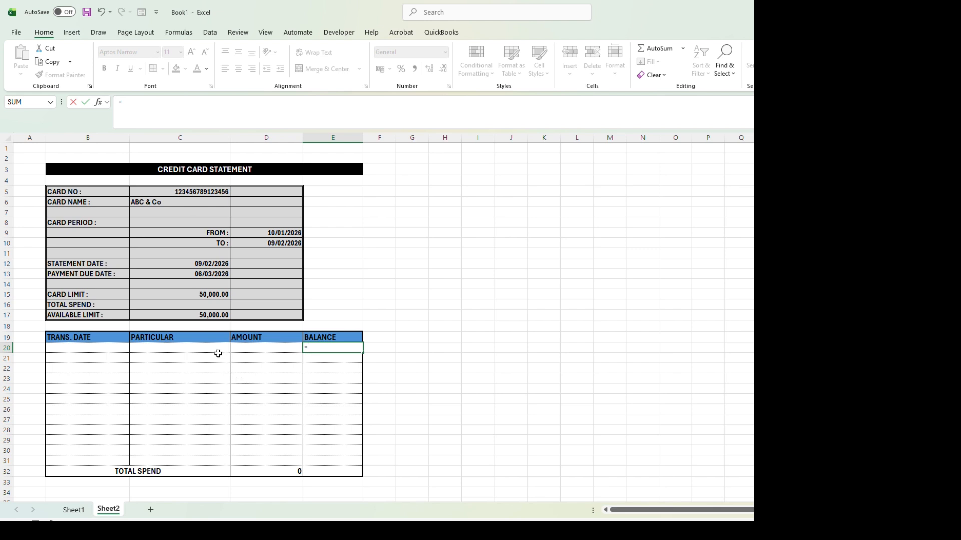
pyautogui.click(202, 296)
pyautogui.press('Return')
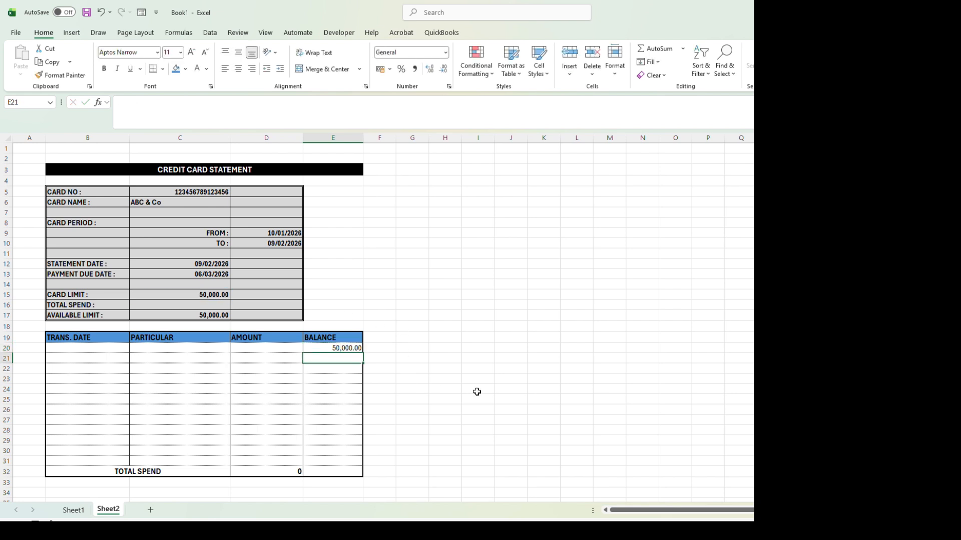
# Step: Enter the running balance formula =E20-D21 in E21
pyautogui.write('=')
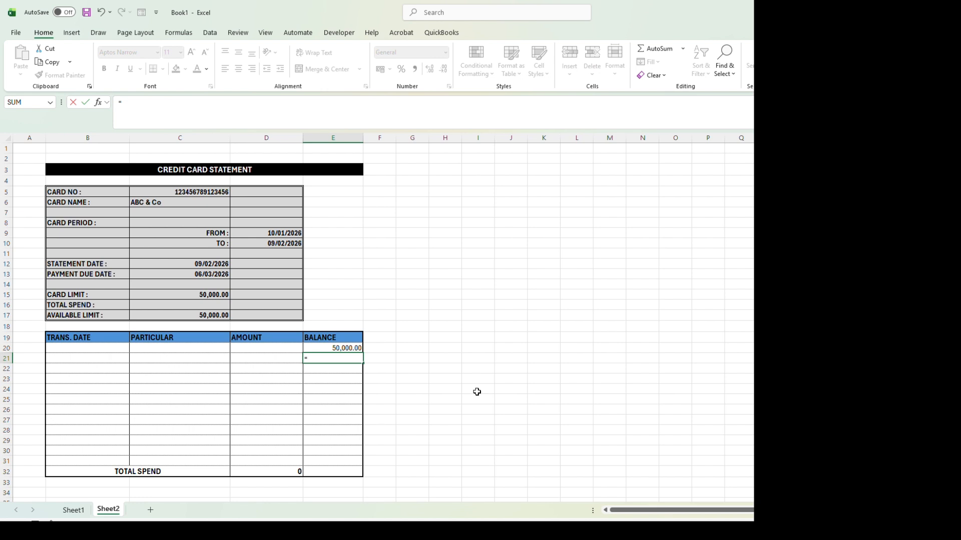
pyautogui.click(328, 348)
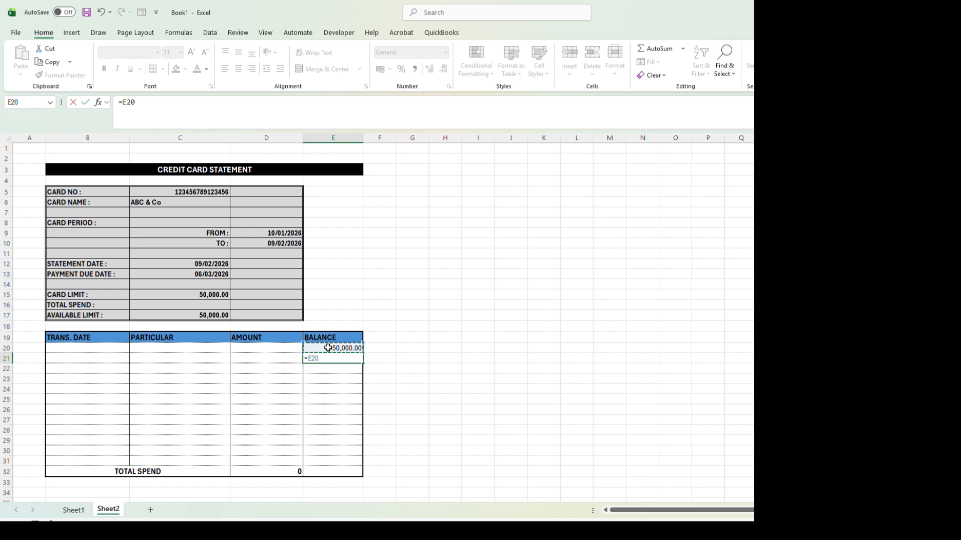
pyautogui.write('-')
pyautogui.click(278, 356)
pyautogui.press('Return')
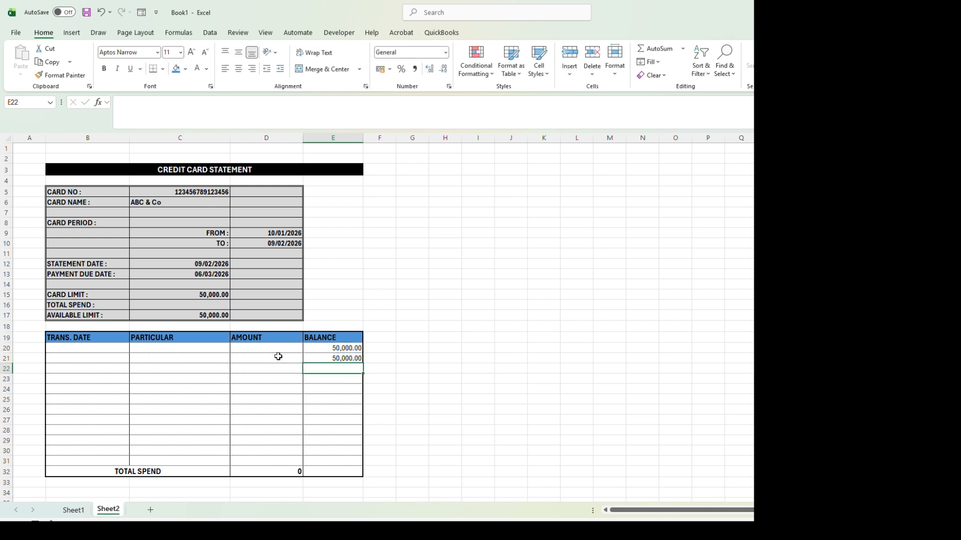
pyautogui.click(316, 358)
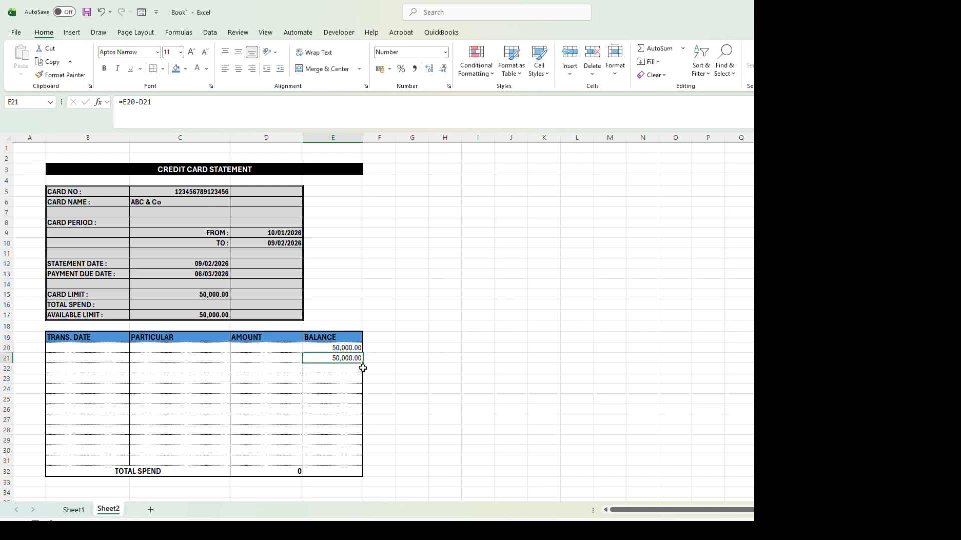
# Step: Fill the running balance formula from E21 down to E31 and hide opening balance row 20
pyautogui.moveTo(363, 364); pyautogui.dragTo(347, 464)
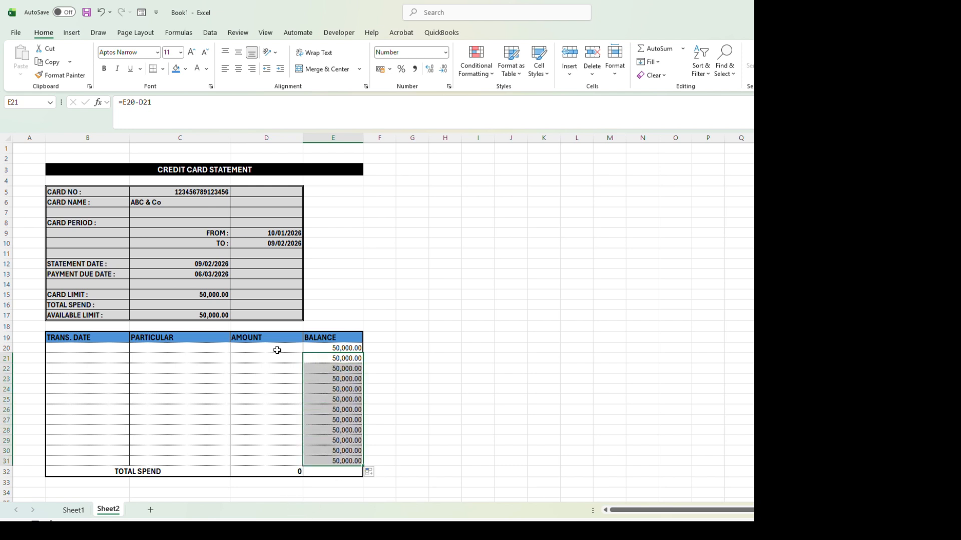
pyautogui.click(9, 348)
pyautogui.rightClick(11, 350)
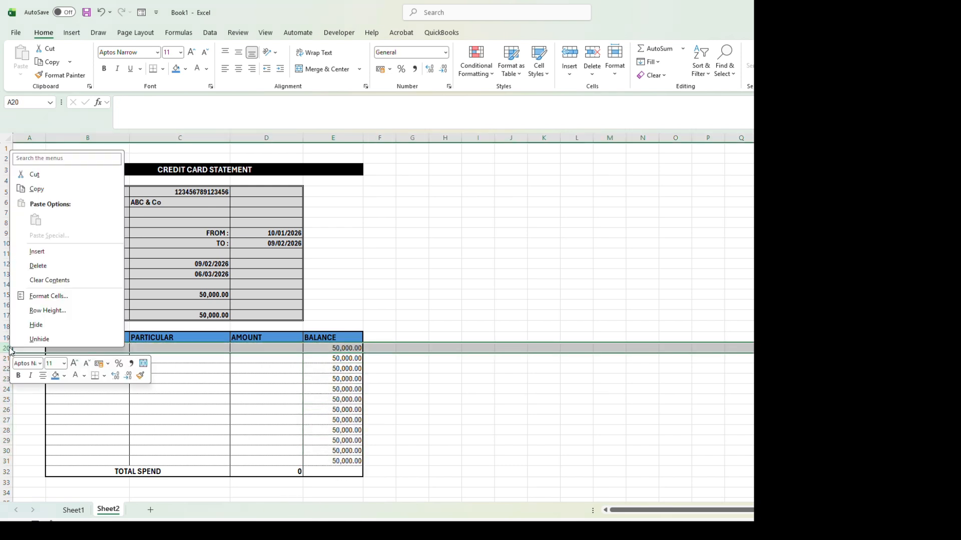
pyautogui.click(42, 326)
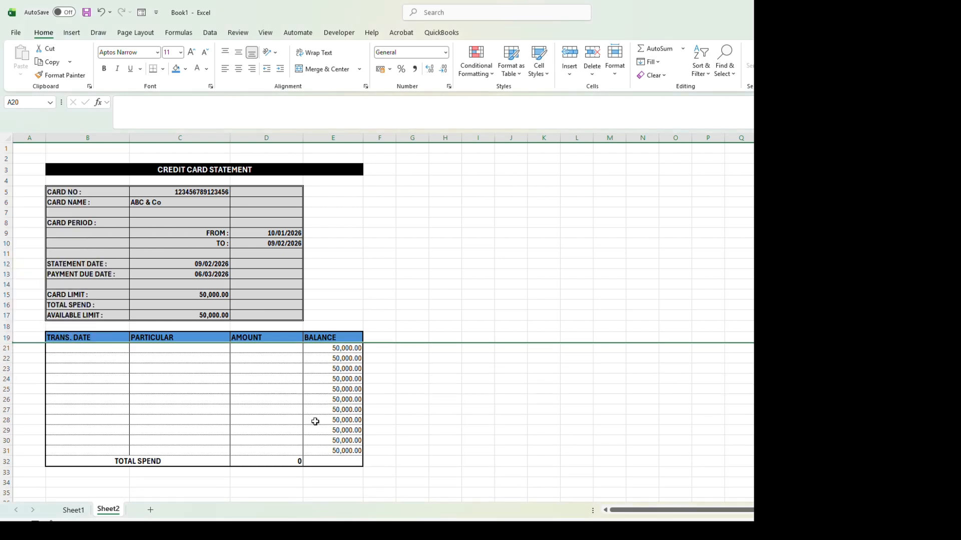
# Step: Shade the TOTAL SPEND row B32:E32 with the same blue fill as the table header
pyautogui.moveTo(123, 459); pyautogui.dragTo(338, 463)
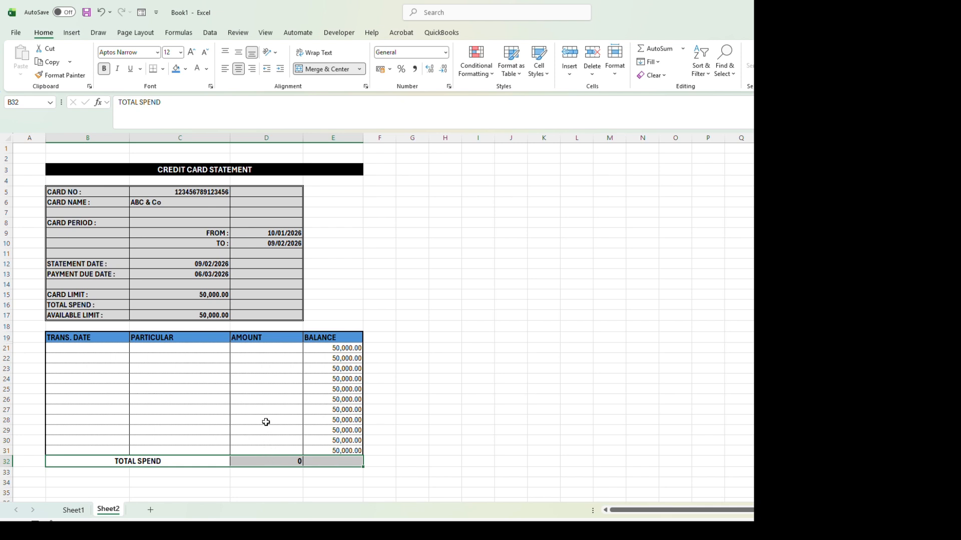
pyautogui.click(176, 69)
pyautogui.click(251, 397)
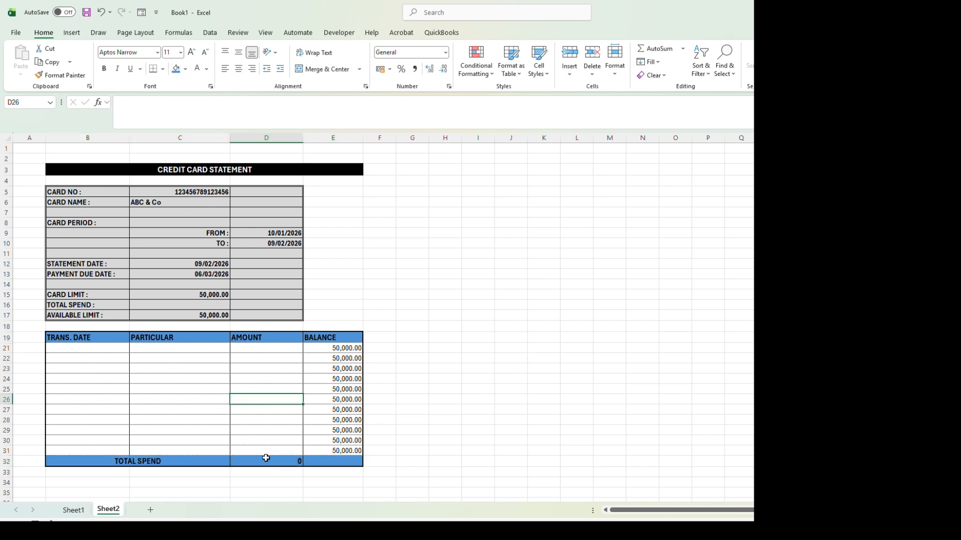
# Step: Link the TOTAL SPEND value in C16 to the transaction total with =D32
pyautogui.click(205, 307)
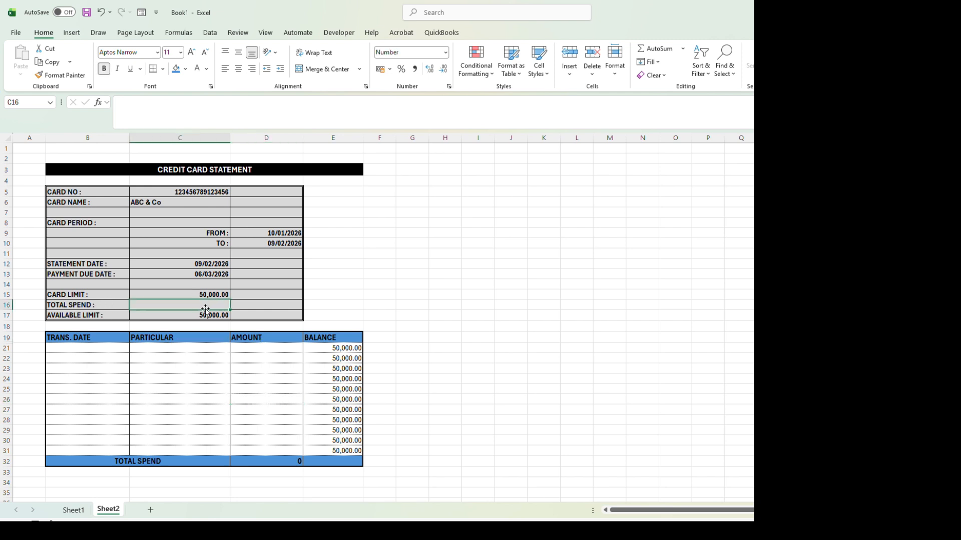
pyautogui.write('=')
pyautogui.click(288, 462)
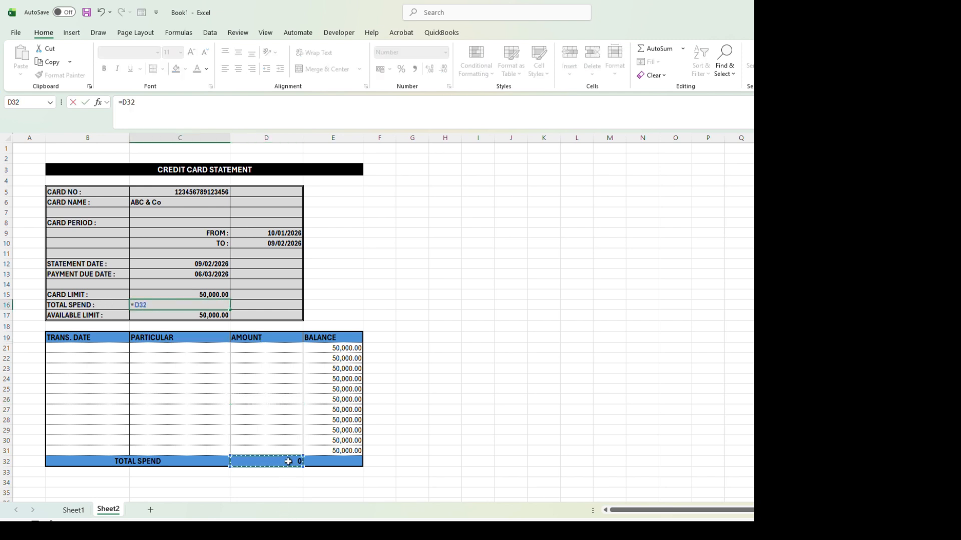
pyautogui.press('Return')
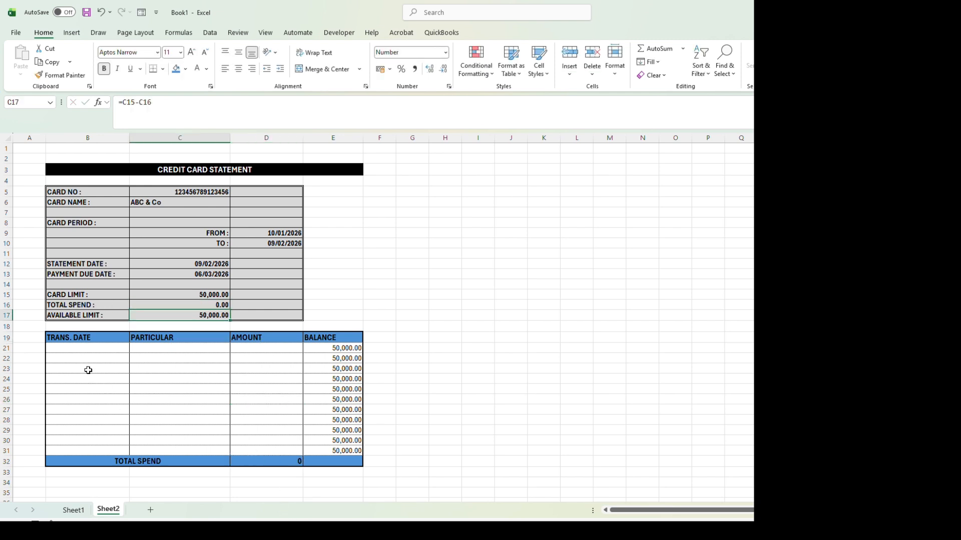
# Step: Enter the first transaction in row 21: date 11/01/2026, particular Grocery, amount 2500
pyautogui.click(85, 348)
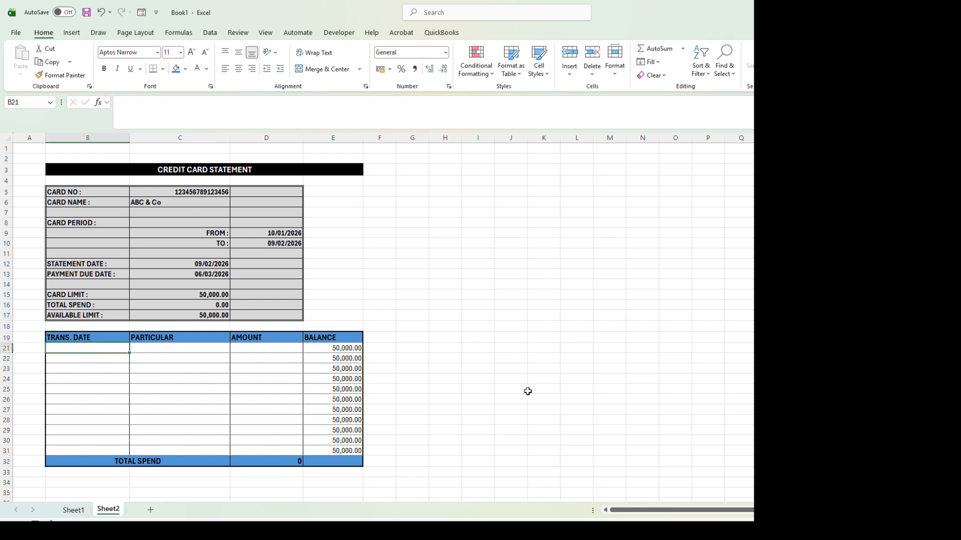
pyautogui.write('11/01/2026')
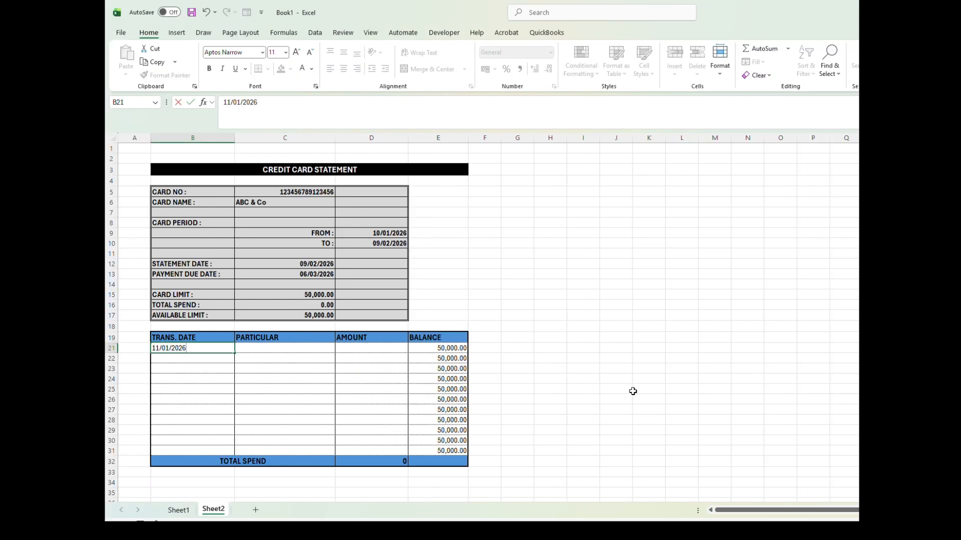
pyautogui.press('Tab')
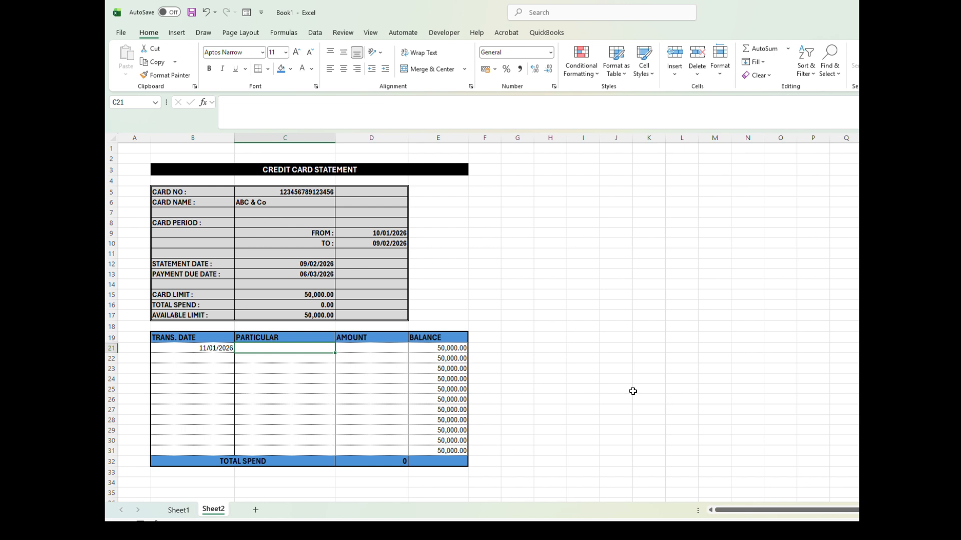
pyautogui.write('g')
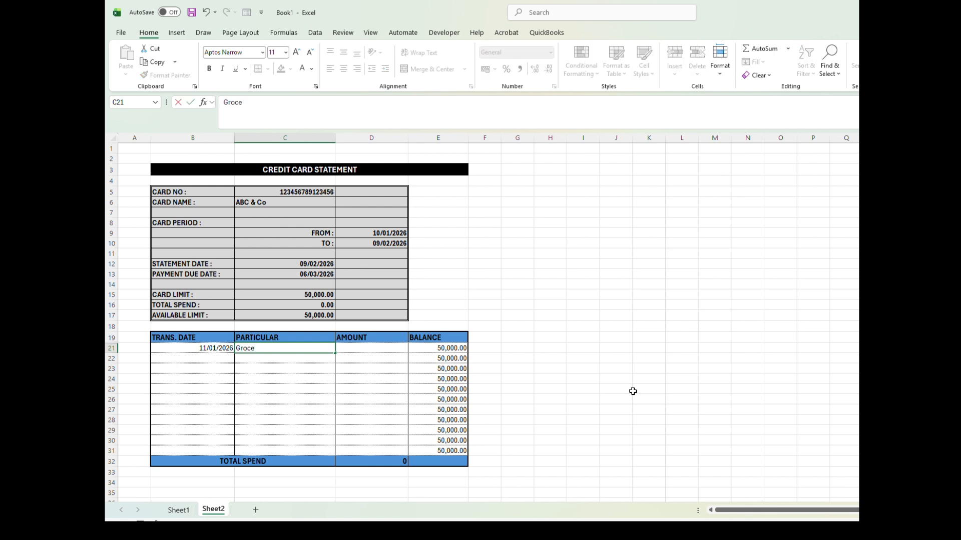
pyautogui.press('Tab')
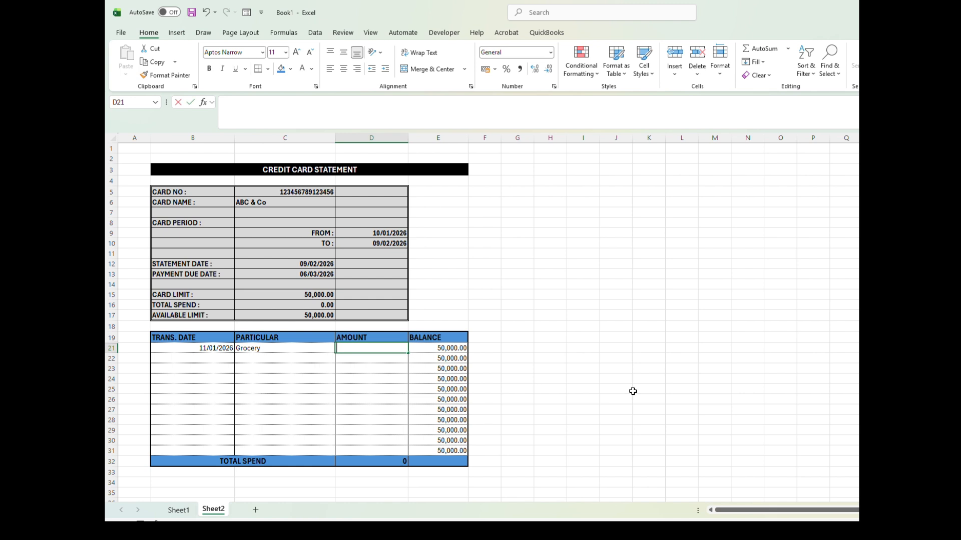
pyautogui.write('2500')
pyautogui.press('Return')
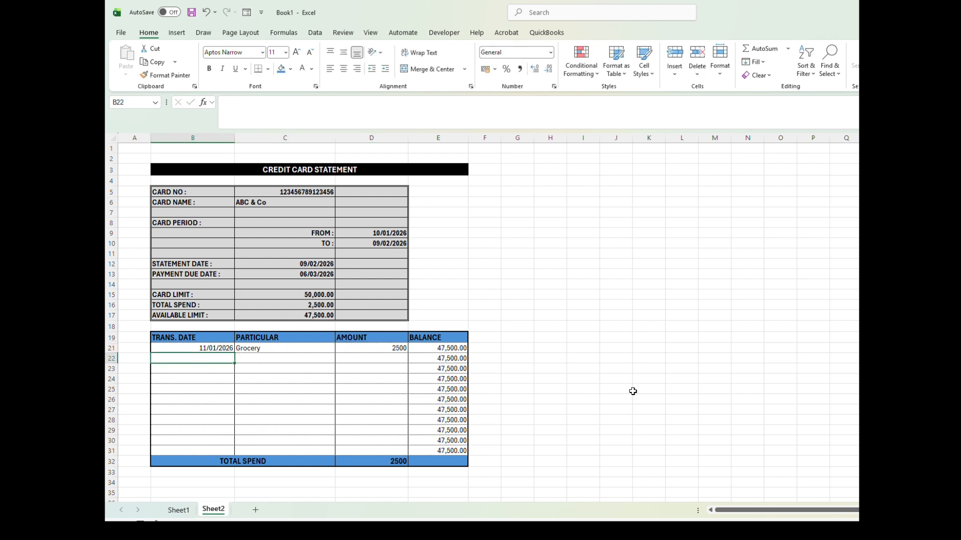
# Step: Add a transaction in row 22 dated 12/01/2026 for Hotel with amount 1500
pyautogui.write('12/01/2026')
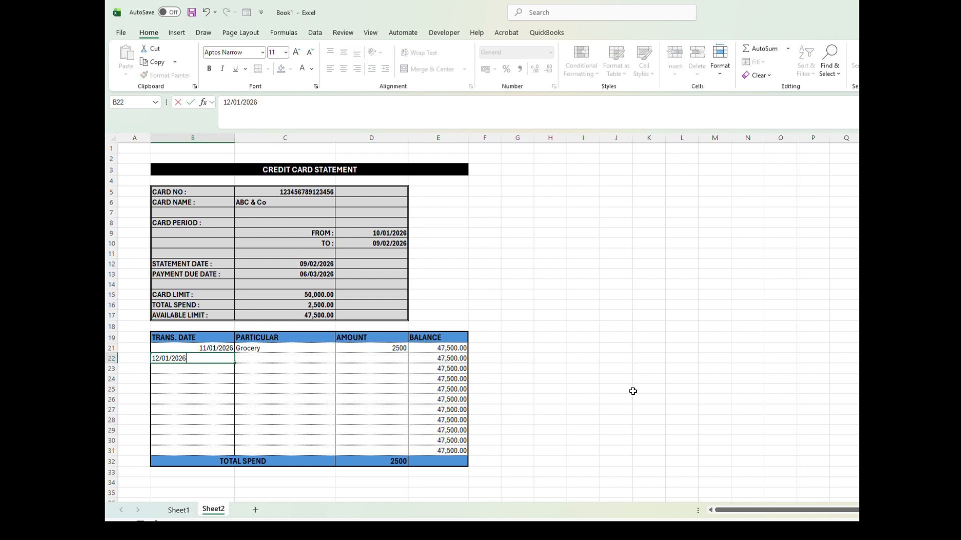
pyautogui.press('Tab')
pyautogui.write('Hotel')
pyautogui.press('Tab')
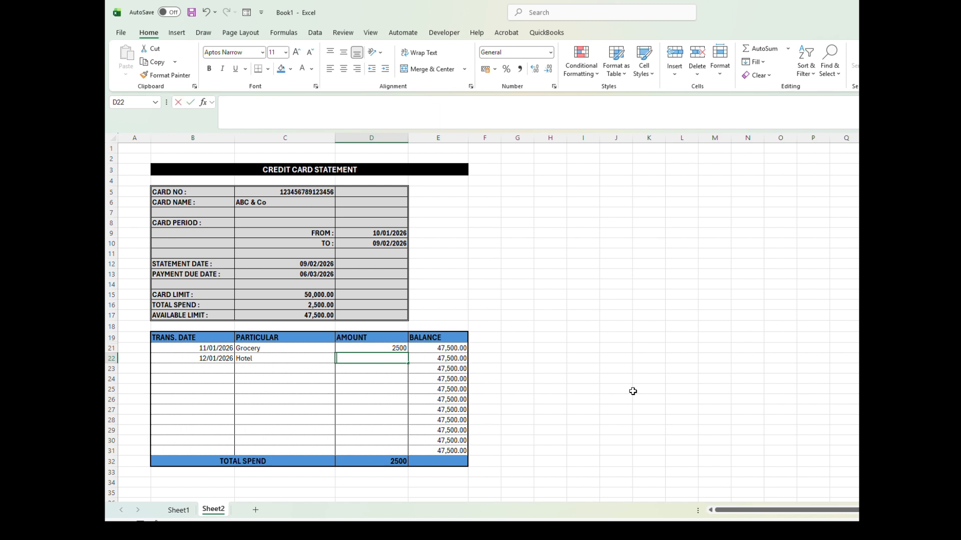
pyautogui.write('1500')
pyautogui.press('Return')
# Step: Add a transaction in row 23 dated 14/01/2026 for "Flifgt Ticket" with amount 2500
pyautogui.write('14/01/2026')
pyautogui.press('Tab')
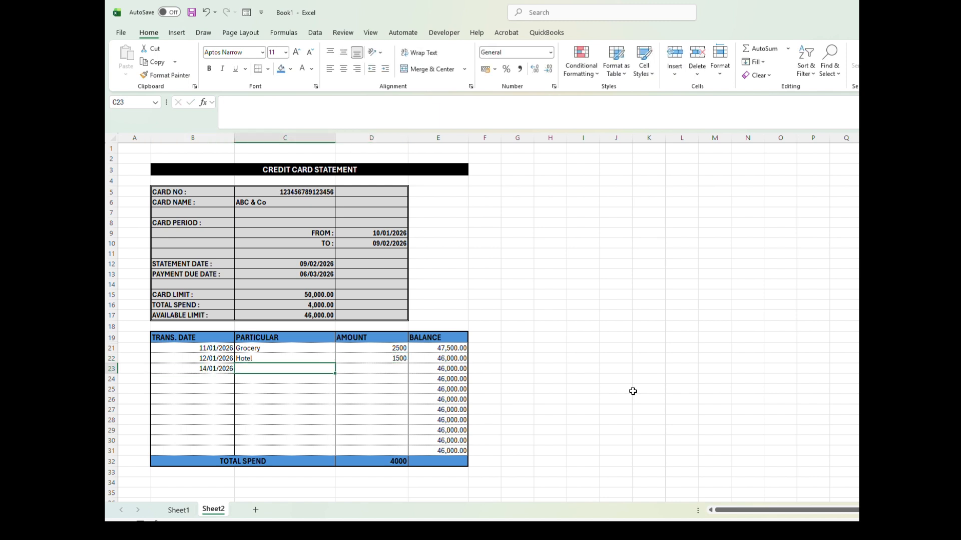
pyautogui.press('BackSpace')
pyautogui.write('Flifgt Tick')
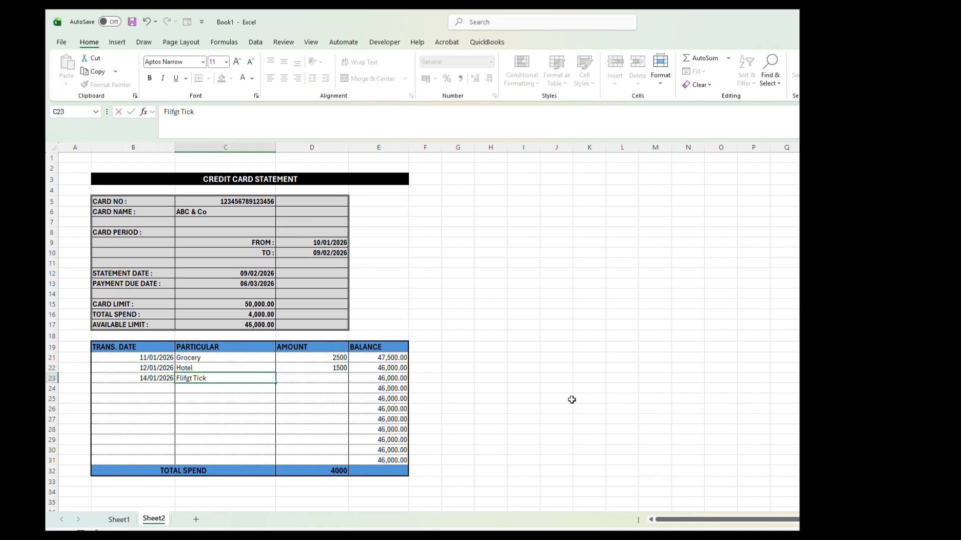
pyautogui.write('et')
pyautogui.press('Tab')
pyautogui.write('2500')
pyautogui.press('Return')
# Step: Add a transaction in row 24 dated 16/01/2026 for Electricity Bill with amount 1500
pyautogui.write('16/01/20')
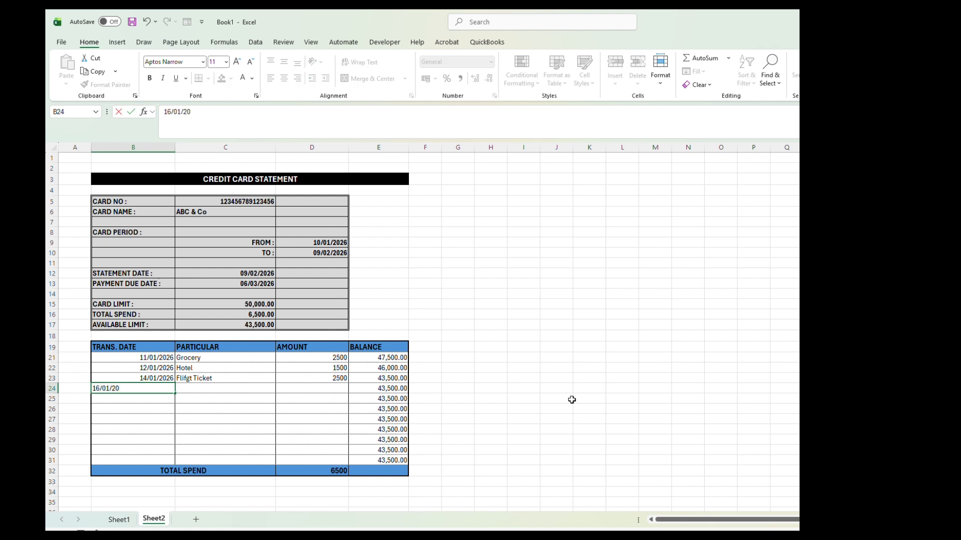
pyautogui.write('26')
pyautogui.press('Tab')
pyautogui.write('Electricit')
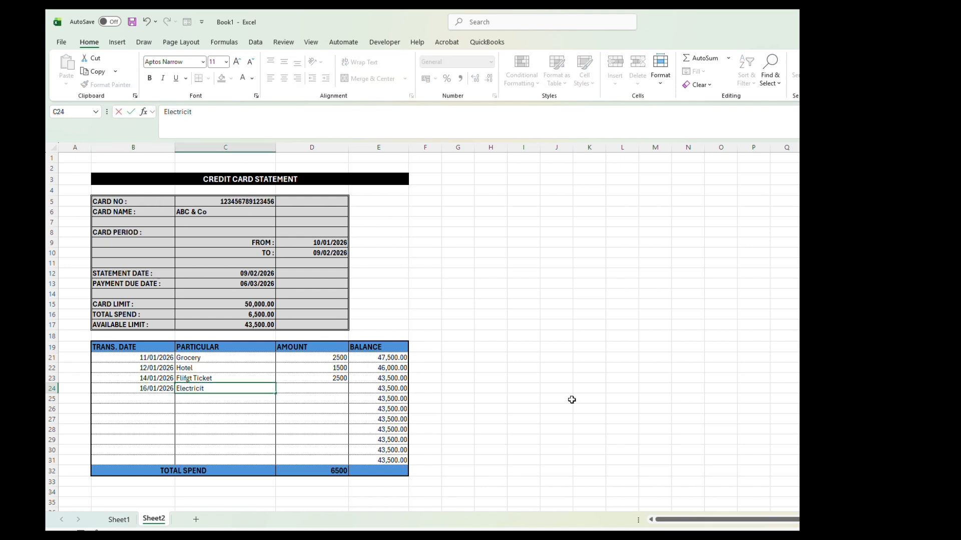
pyautogui.write('y Bill')
pyautogui.press('Tab')
pyautogui.write('1500')
pyautogui.press('Return')
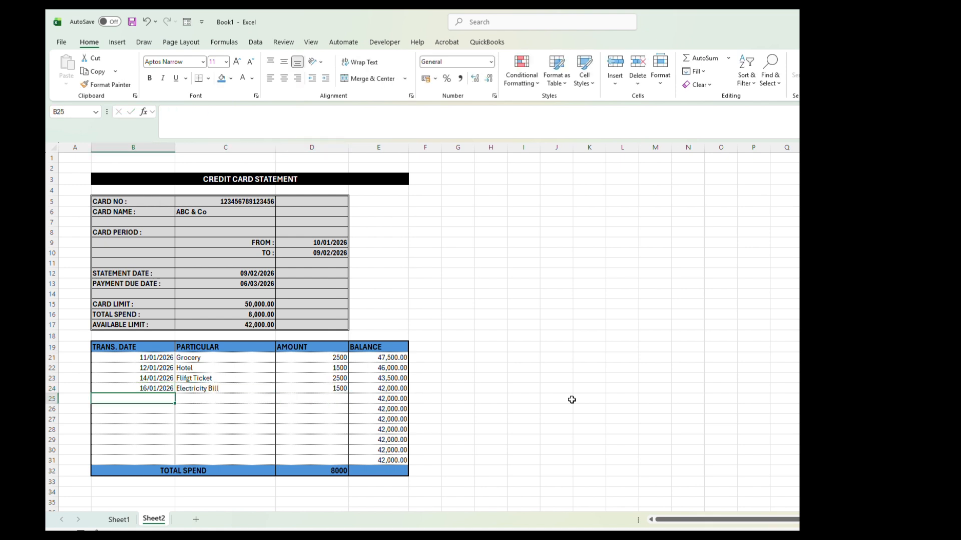
# Step: Add a transaction in row 25 dated 19/01/2026 for Telephone with amount 1000
pyautogui.write('19/01/2026')
pyautogui.press('Tab')
pyautogui.write('Telephone')
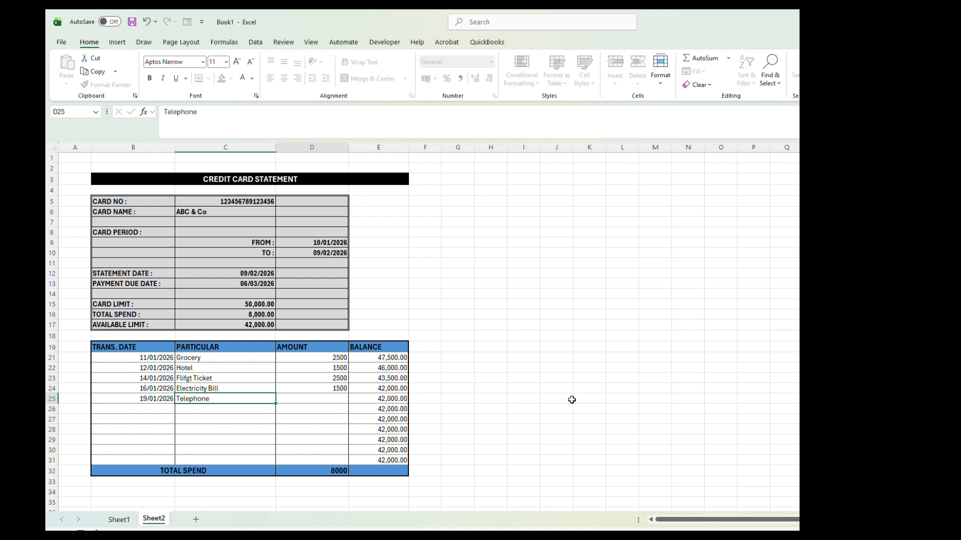
pyautogui.press('Tab')
pyautogui.write('1000')
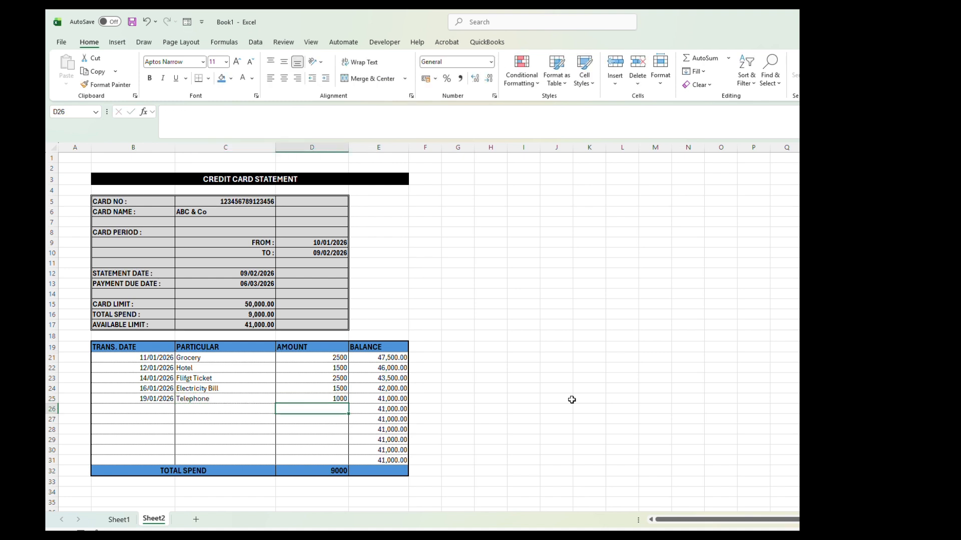
pyautogui.press('Return')
# Step: Add a transaction in row 26 dated 22/01/2026 for Rent with amount 15000
pyautogui.write('22/01/2026')
pyautogui.press('Tab')
pyautogui.write('Rent')
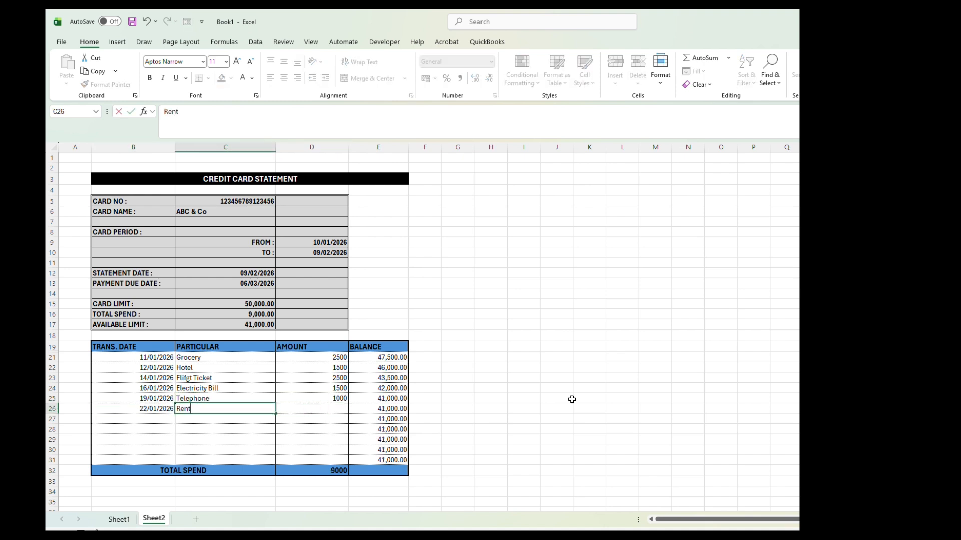
pyautogui.press('Tab')
pyautogui.write('15000')
pyautogui.press('Return')
# Step: Add a transaction in row 27 dated 23/01/2026 for "EMI- Car" with amount 5000
pyautogui.write('2')
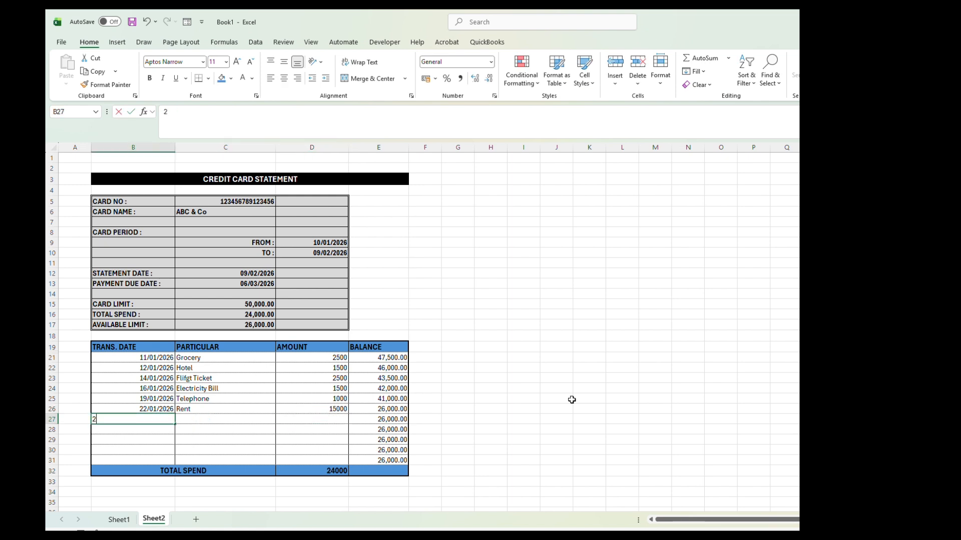
pyautogui.write('3/01/2026')
pyautogui.press('Tab')
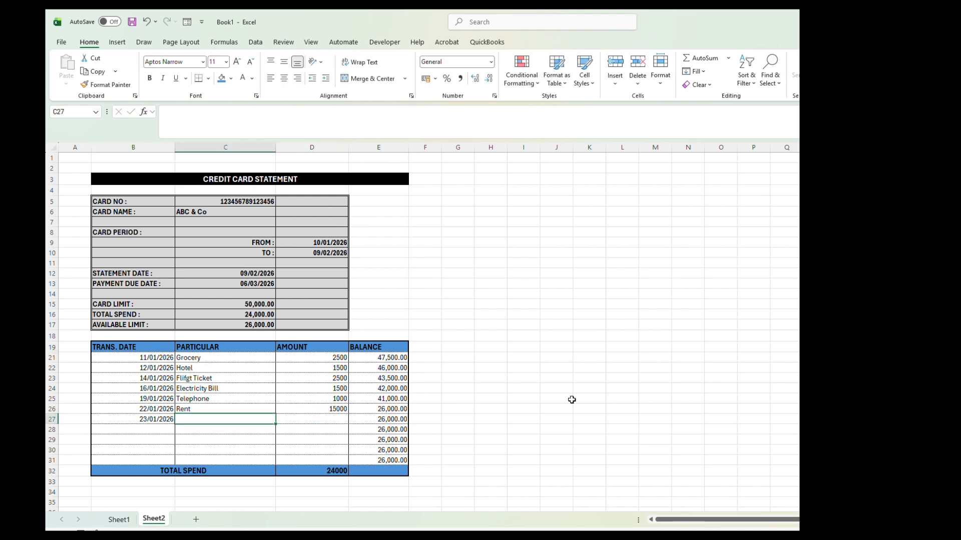
pyautogui.write('EMI-')
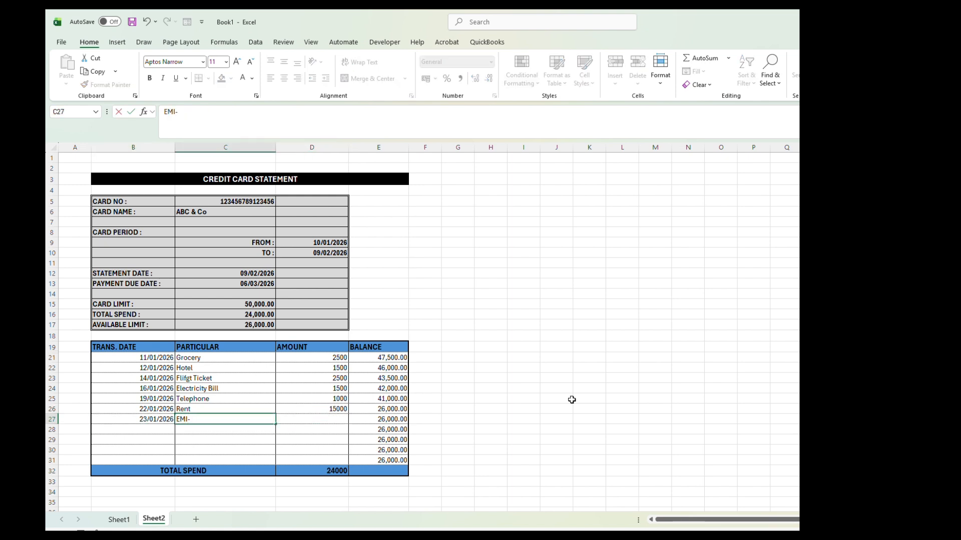
pyautogui.write(' Car')
pyautogui.press('Tab')
pyautogui.write('5000')
pyautogui.press('Return')
# Step: Add a transaction in row 28 dated 24/01/2026 for House Hold Item with amount 18000
pyautogui.write('24')
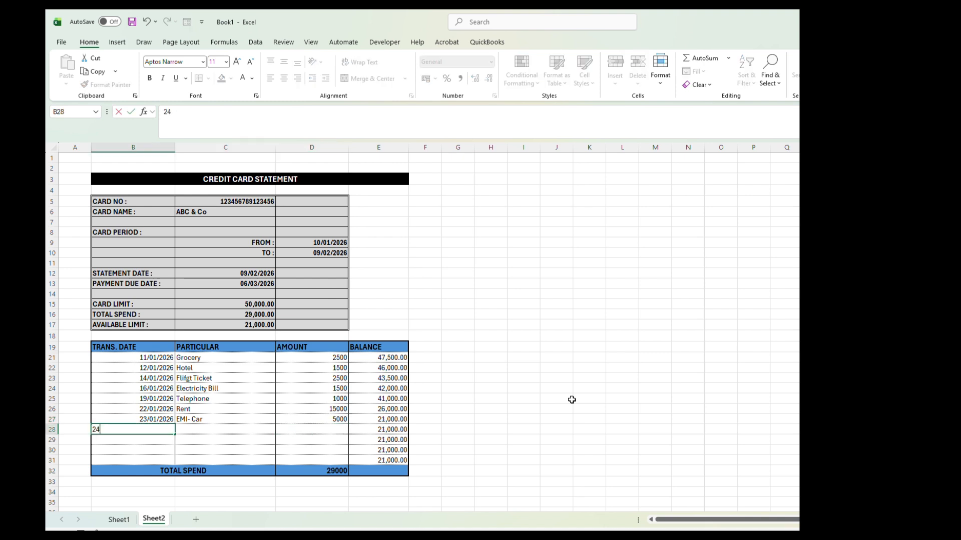
pyautogui.write('/01/2026')
pyautogui.press('Tab')
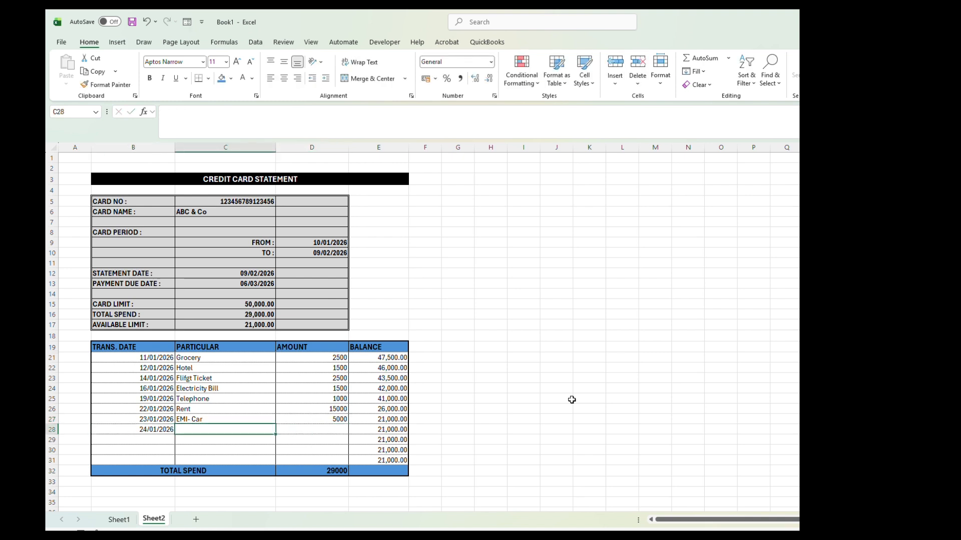
pyautogui.write('House Hold Item')
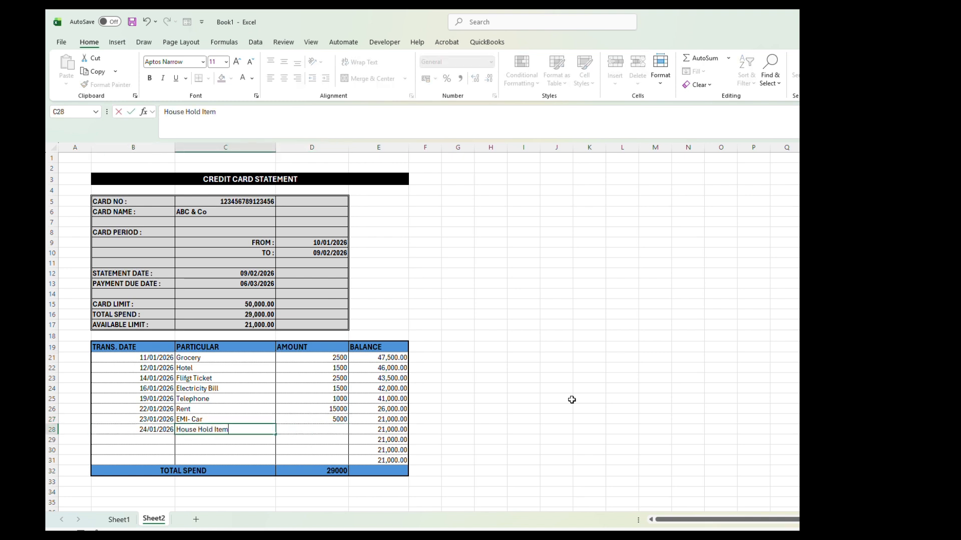
pyautogui.press('Tab')
pyautogui.write('18000')
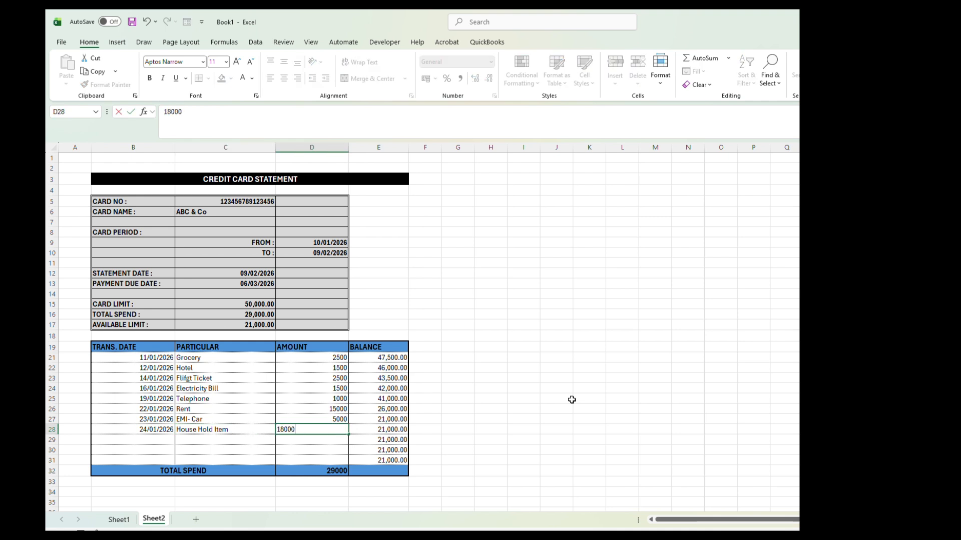
pyautogui.press('Tab')
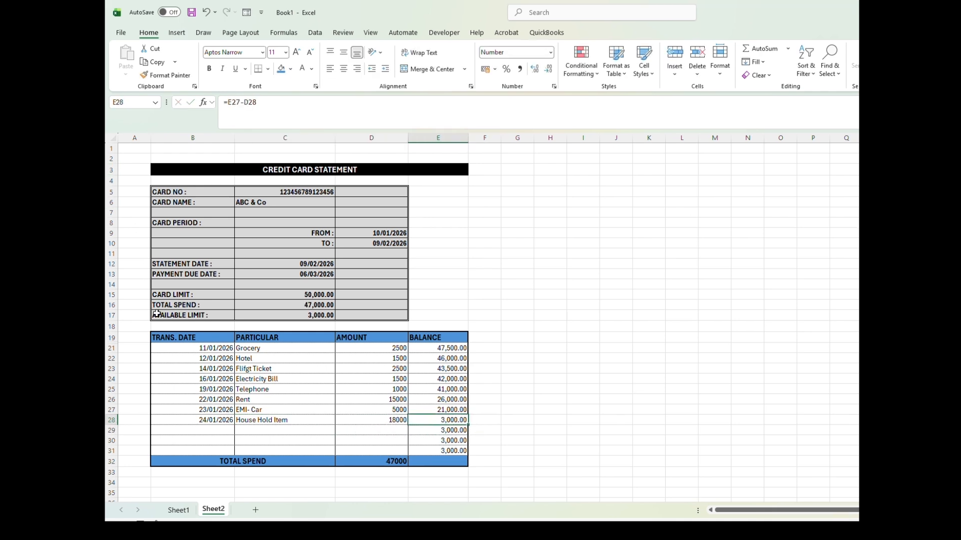
# Step: Start a new conditional formatting rule on the available limit cell C17 for cell values less than 3000
pyautogui.click(291, 317)
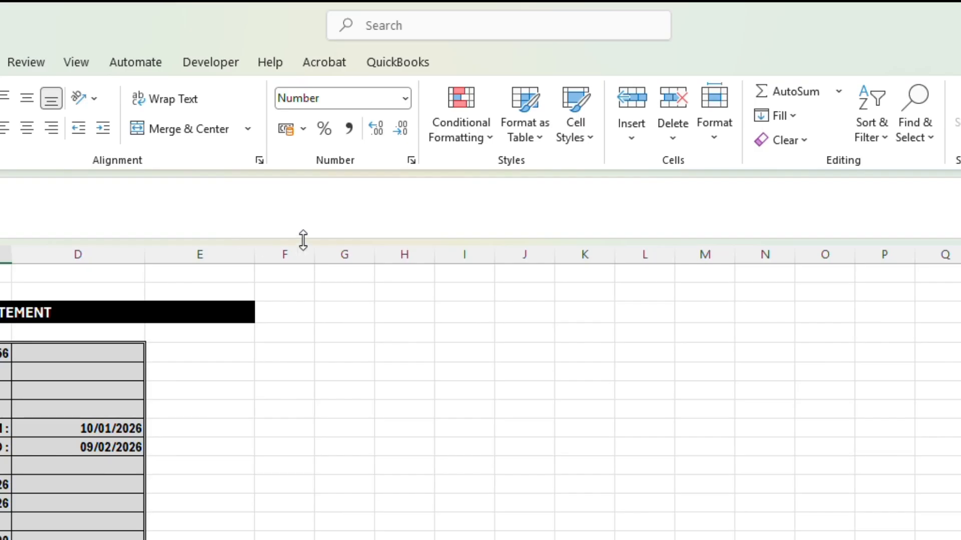
pyautogui.click(578, 63)
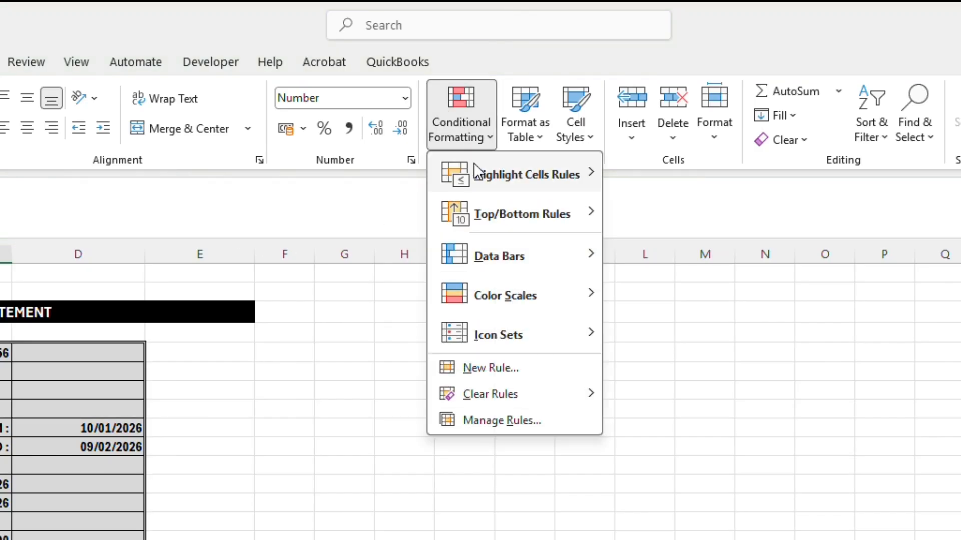
pyautogui.click(495, 370)
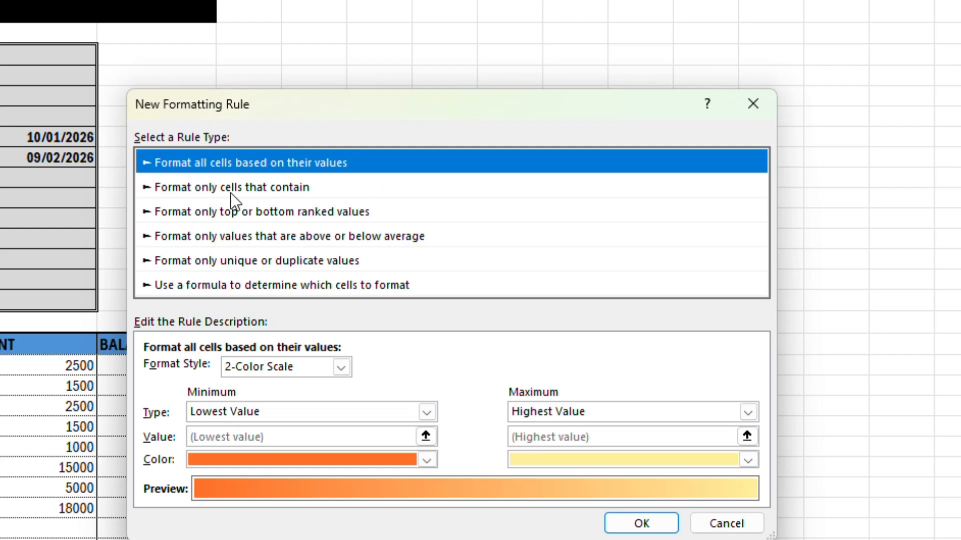
pyautogui.click(230, 189)
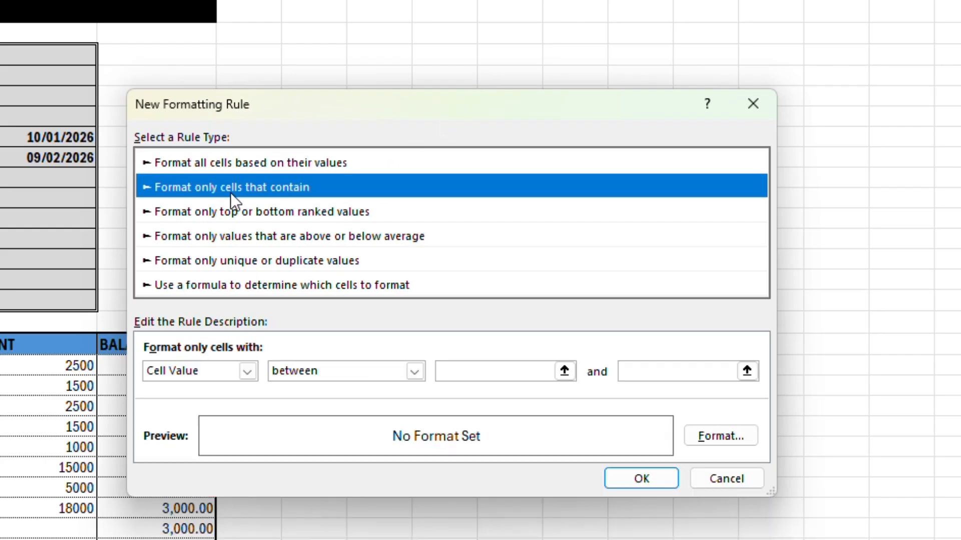
pyautogui.click(336, 372)
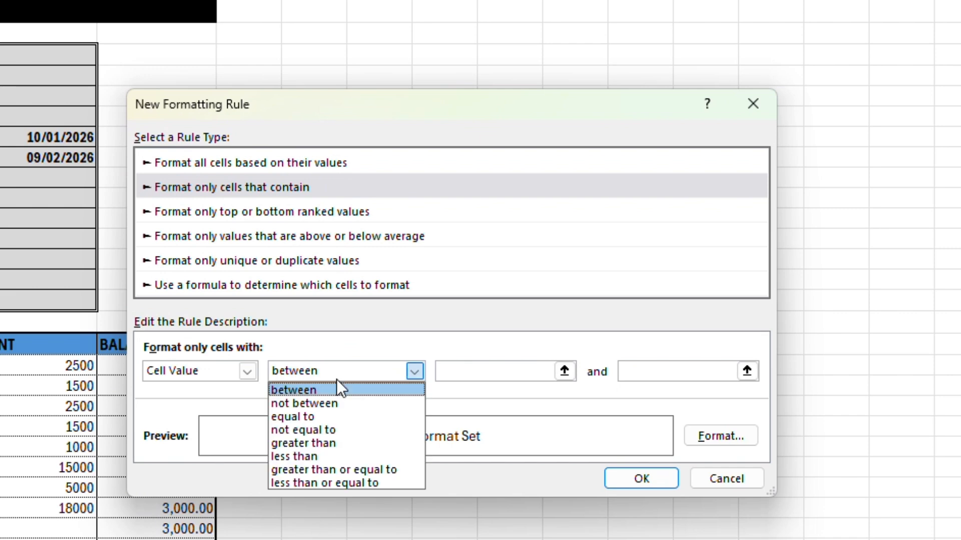
pyautogui.click(325, 456)
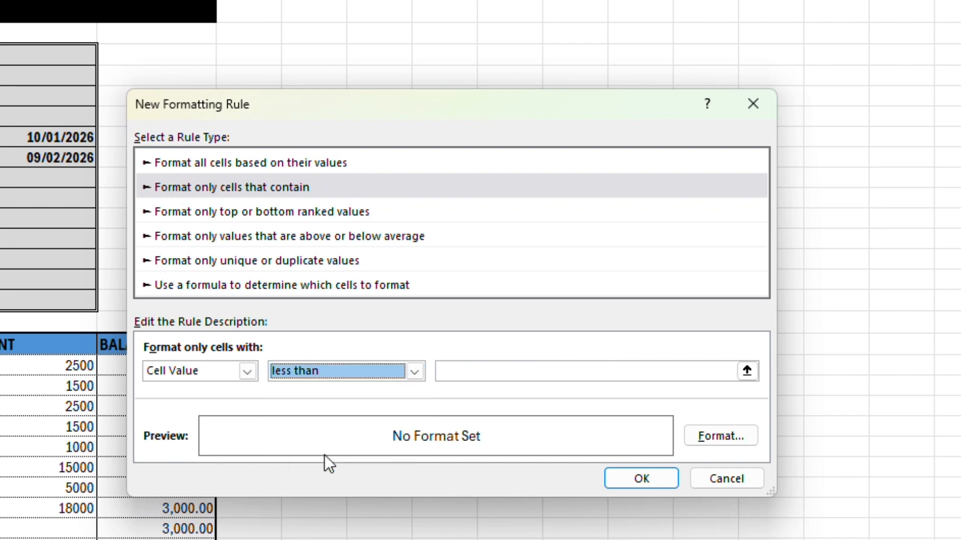
pyautogui.click(478, 375)
pyautogui.write('30')
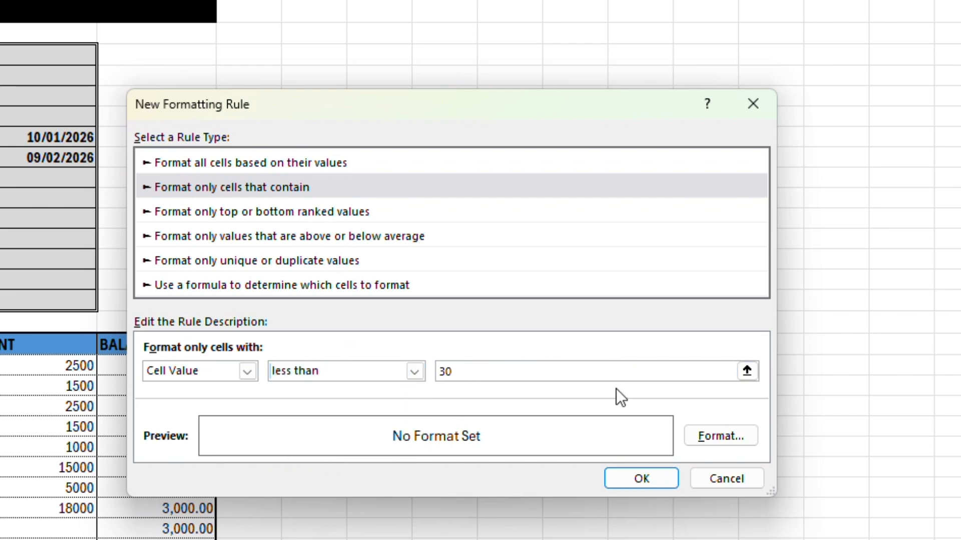
pyautogui.write('00')
# Step: Give the rule's format an outline border and bold font style
pyautogui.click(711, 438)
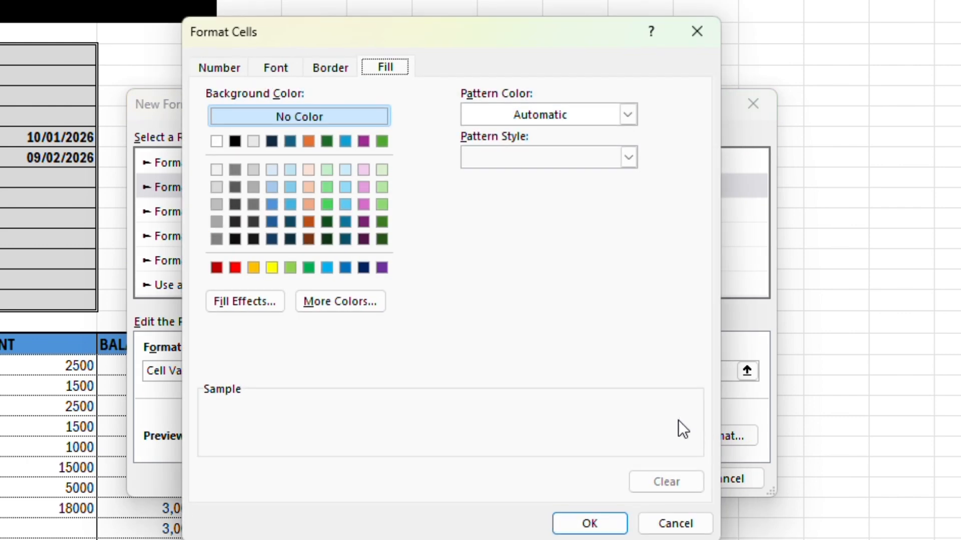
pyautogui.click(335, 66)
pyautogui.click(470, 129)
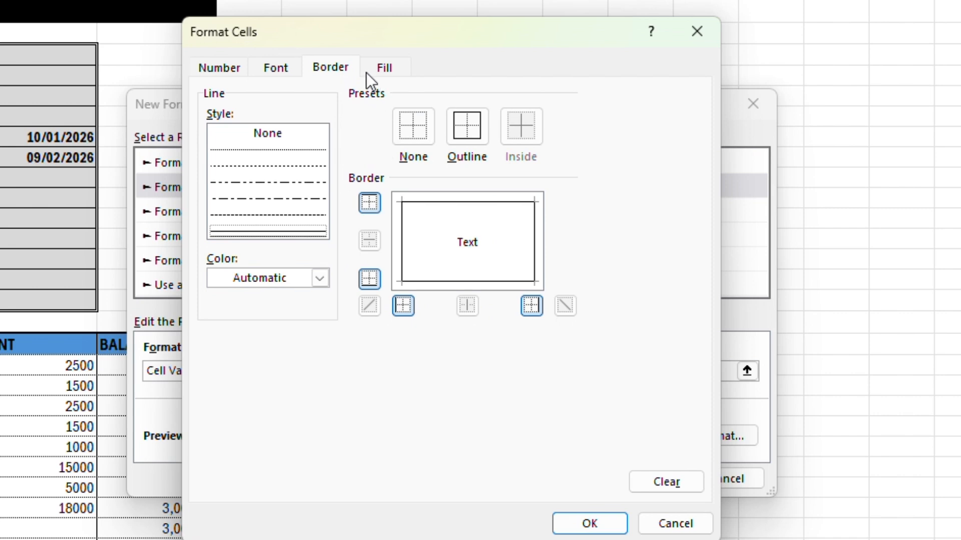
pyautogui.click(278, 71)
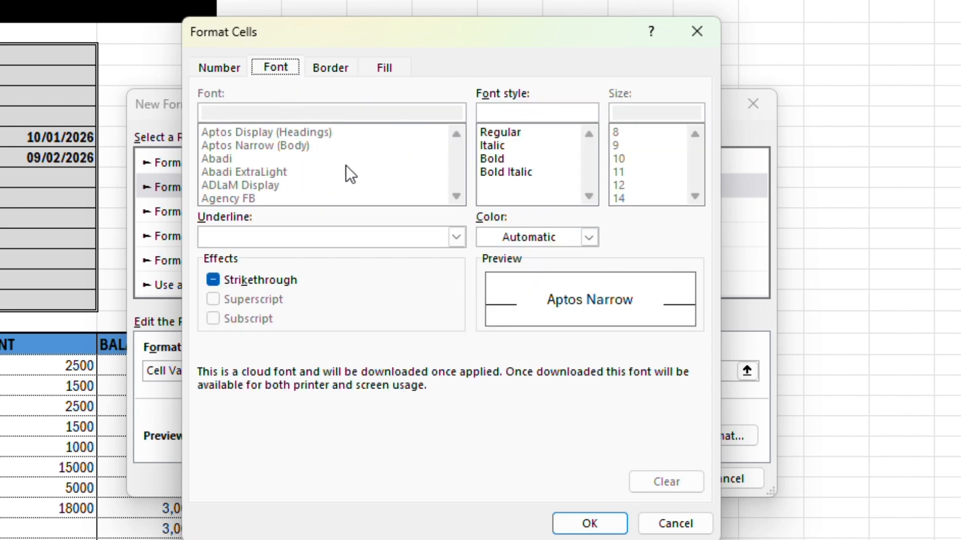
pyautogui.click(498, 158)
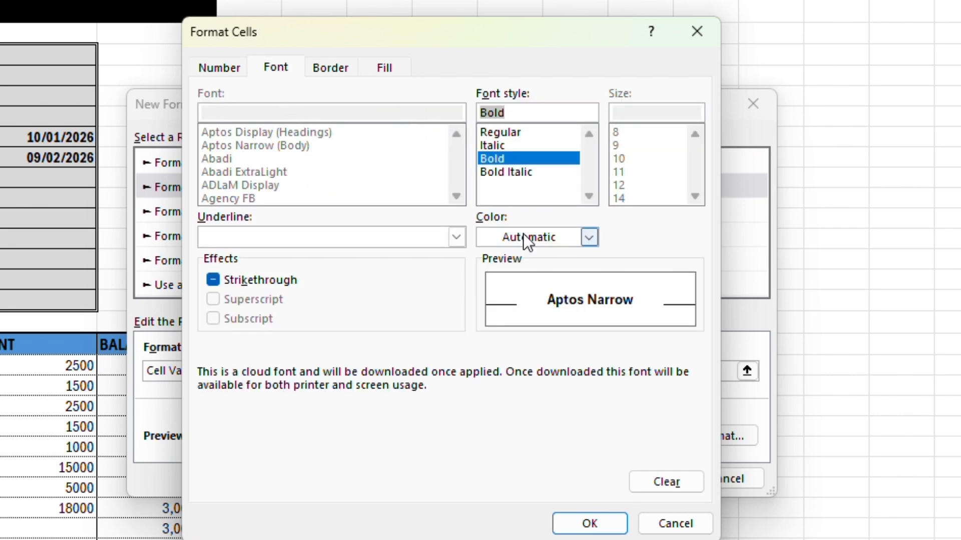
# Step: Set the rule's background fill to standard red and apply the finished rule to the available limit cell
pyautogui.click(388, 69)
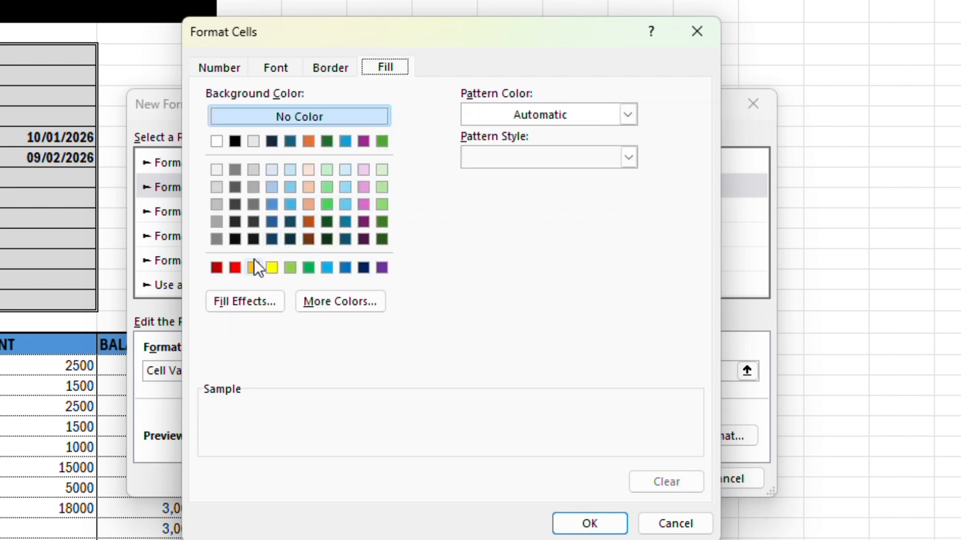
pyautogui.click(235, 268)
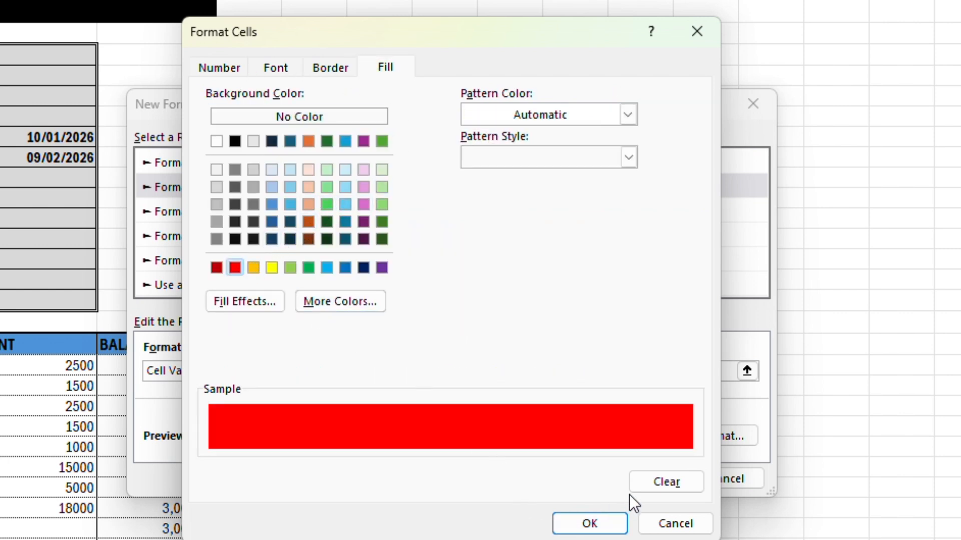
pyautogui.click(546, 120)
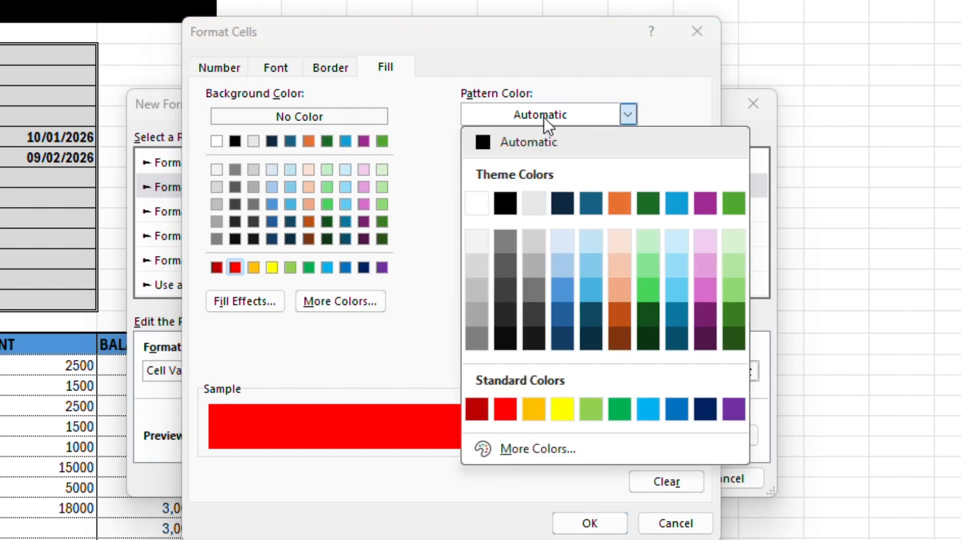
pyautogui.click(408, 88)
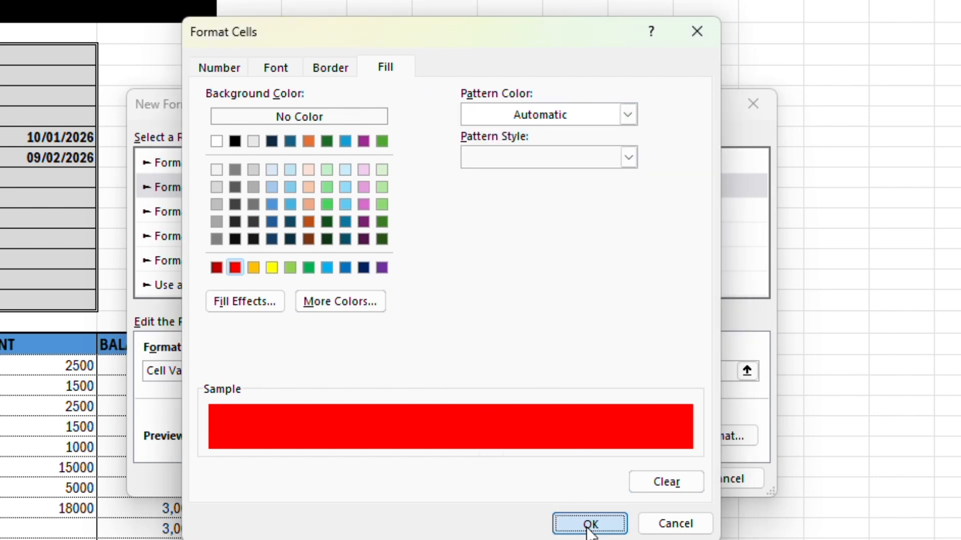
pyautogui.click(590, 524)
pyautogui.click(691, 404)
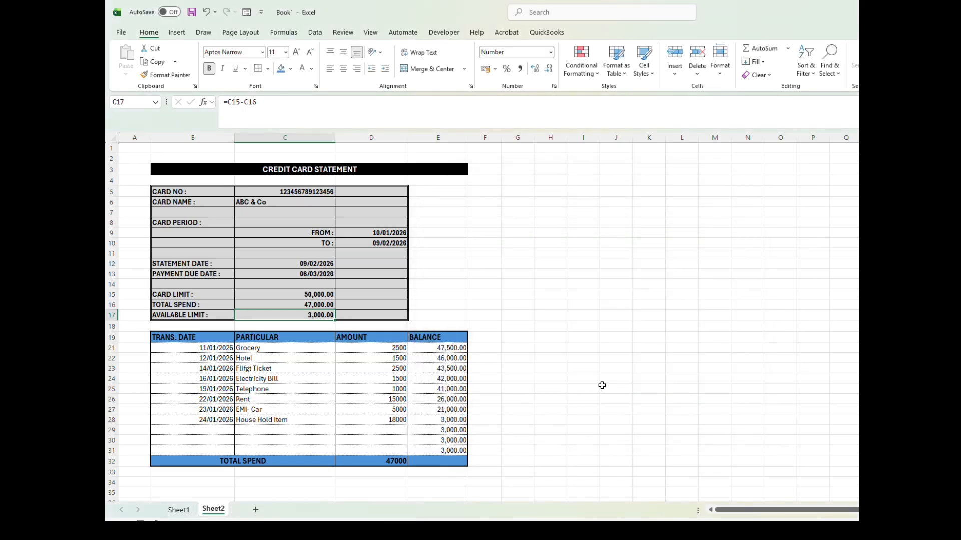
# Step: Add a transaction in row 29 dated 25/01/2026 for Grocery with amount 1000
pyautogui.write('25/01')
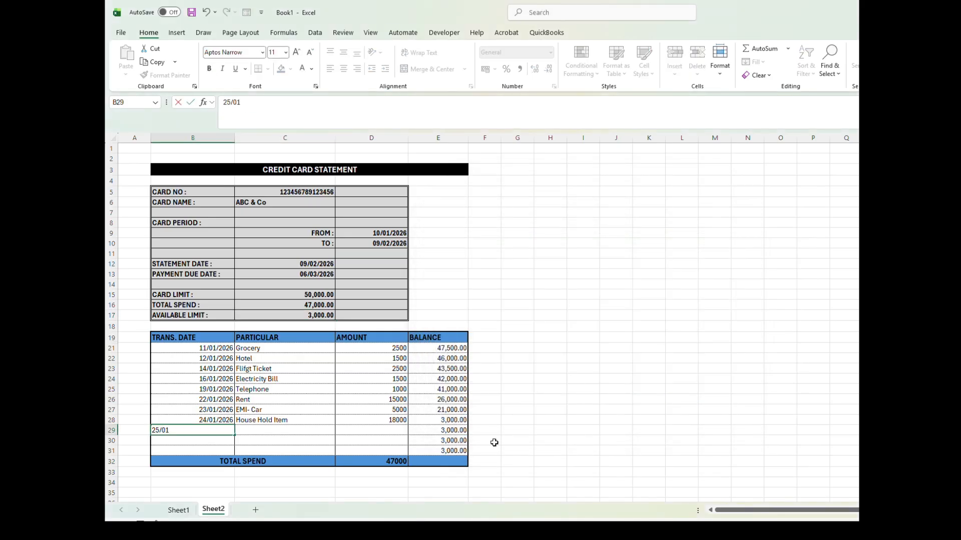
pyautogui.write('/2026')
pyautogui.press('Tab')
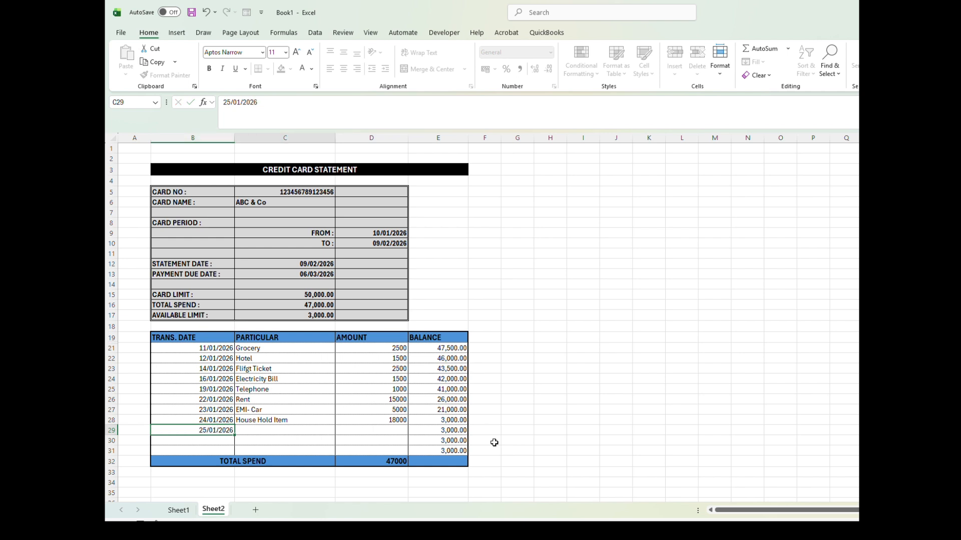
pyautogui.write('G')
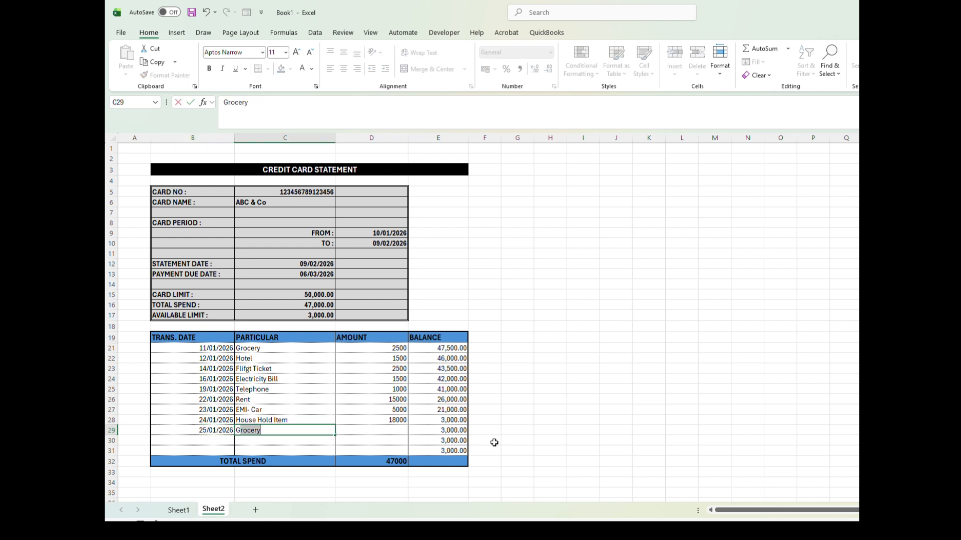
pyautogui.write('roc')
pyautogui.press('Tab')
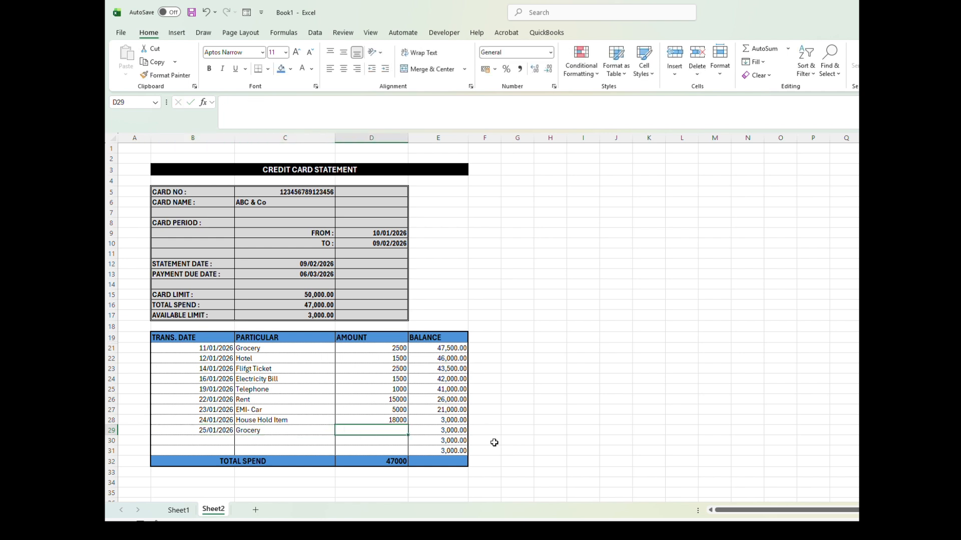
pyautogui.write('1000')
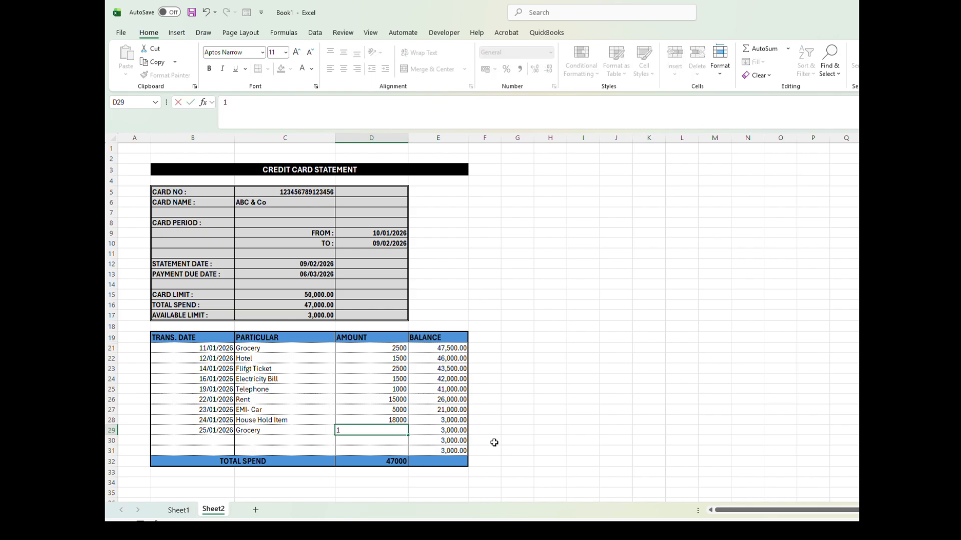
pyautogui.press('Return')
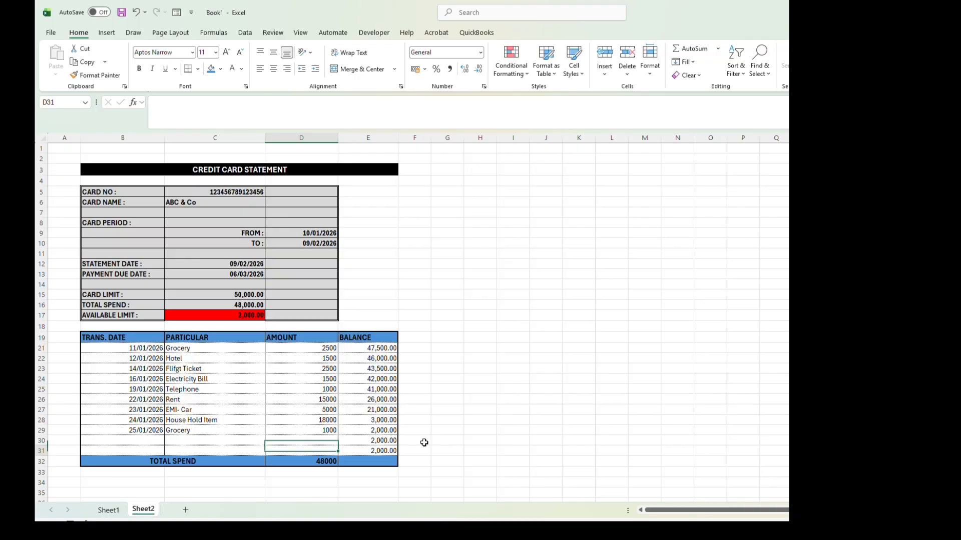
pyautogui.press('Down')
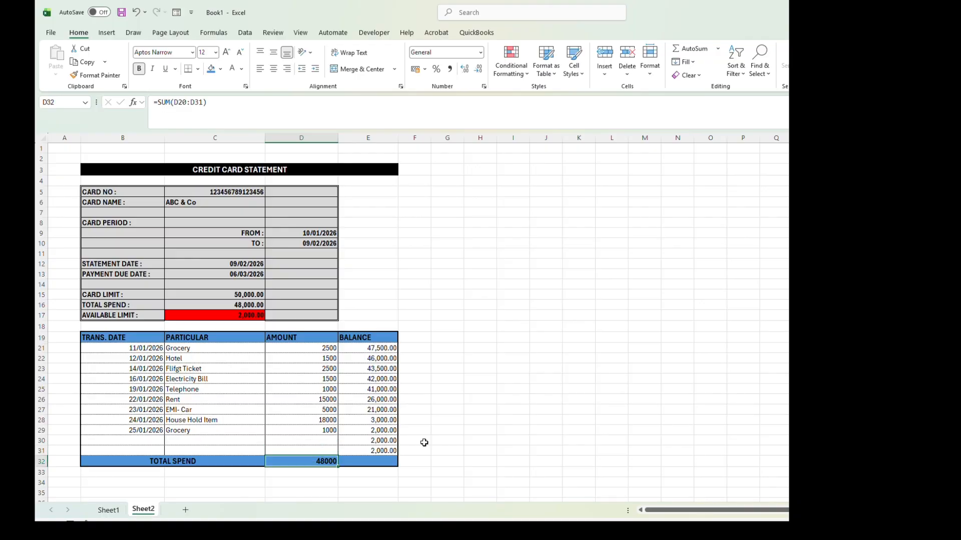